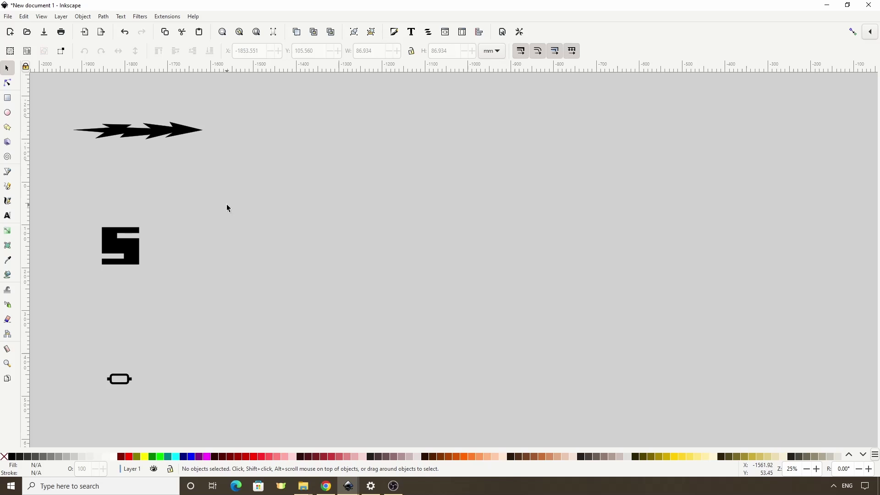
- Select the lightning-bolt arrow, then draw a gentle S-shaped Bezier curve to its right
{"action": "left_click", "coordinate": [172, 132]}
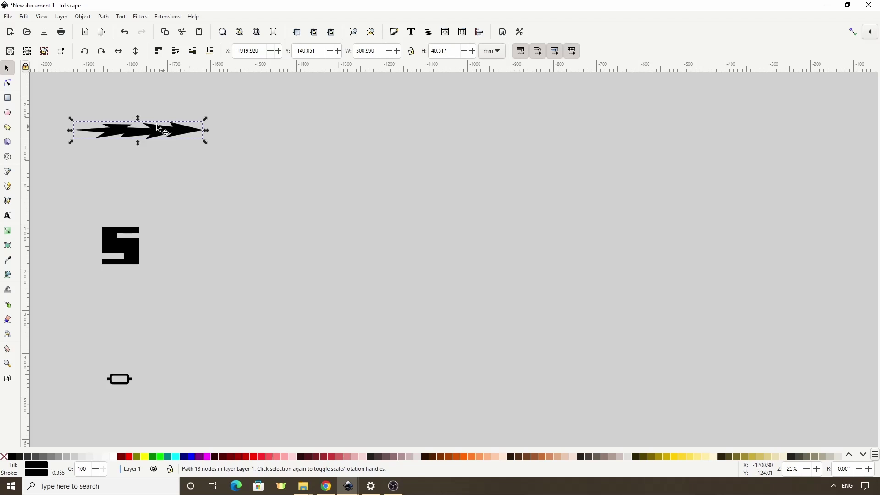
{"action": "left_click", "coordinate": [7, 171]}
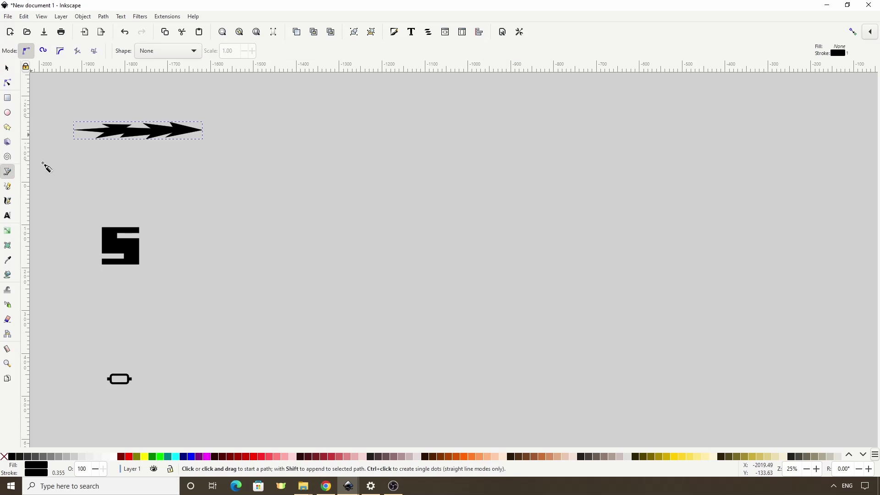
{"action": "left_click", "coordinate": [283, 134]}
{"action": "left_click_drag", "start_coordinate": [398, 158], "coordinate": [424, 189]}
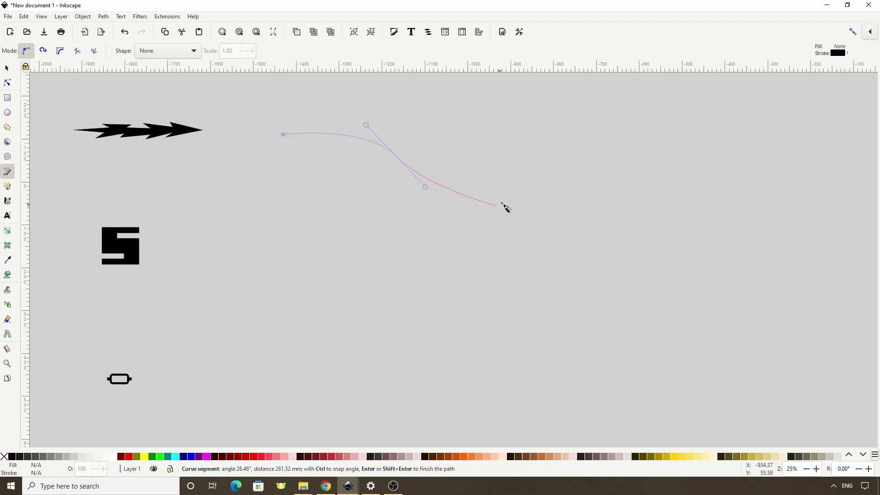
{"action": "left_click_drag", "start_coordinate": [507, 199], "coordinate": [540, 191]}
{"action": "key", "text": "Return"}
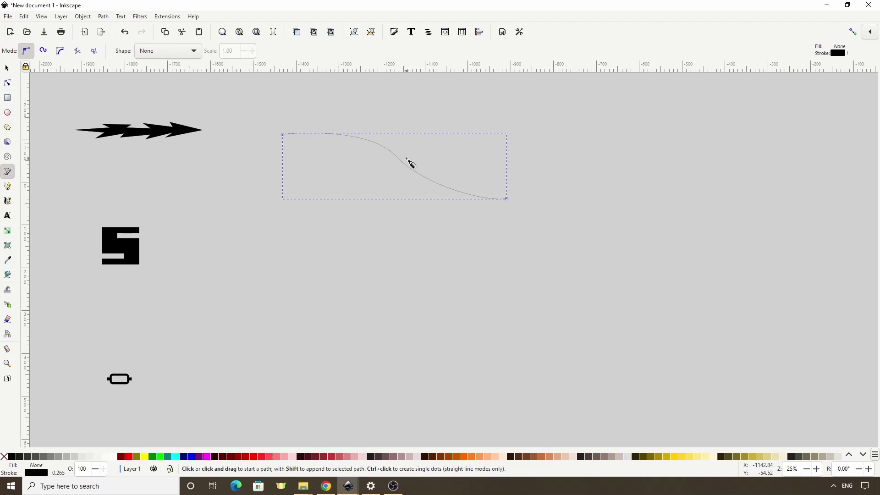
- Bring up Path Effects and its Live Path Effects Selector for the new curve
{"action": "left_click", "coordinate": [105, 17]}
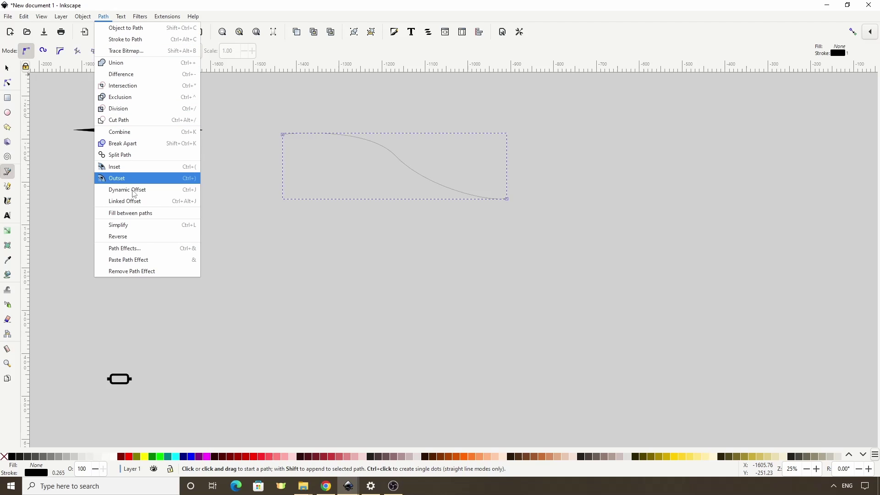
{"action": "left_click", "coordinate": [144, 248]}
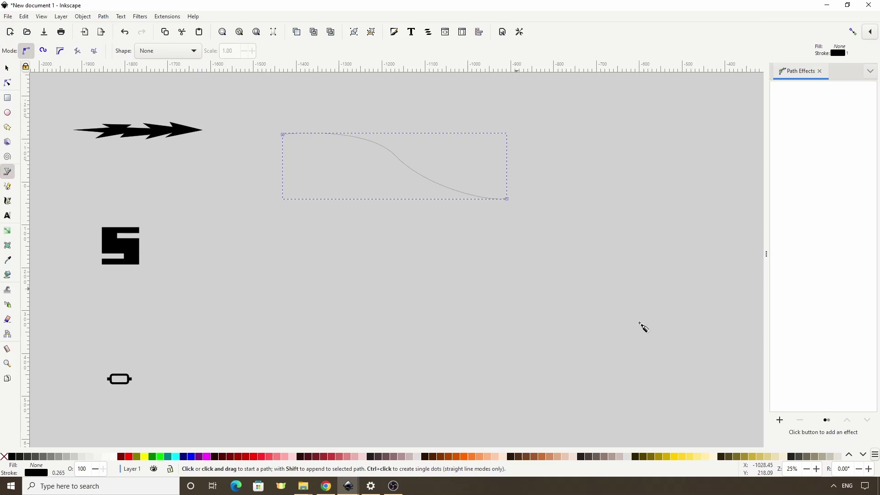
{"action": "left_click", "coordinate": [780, 420]}
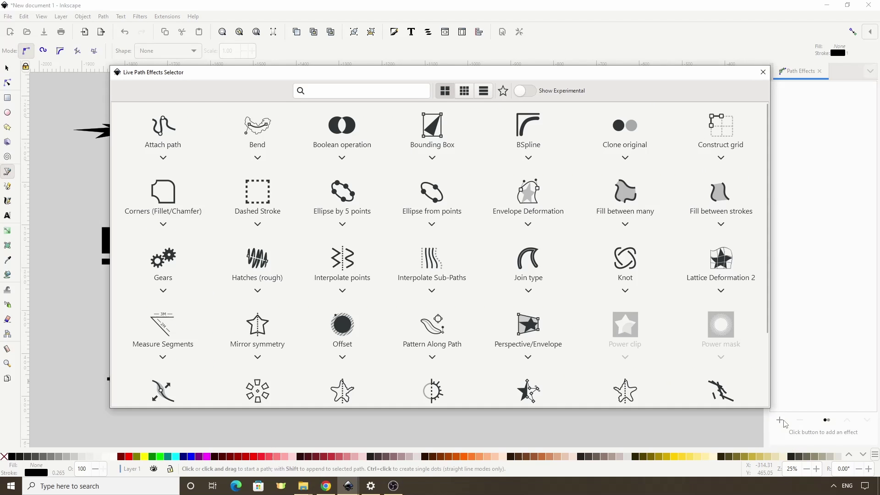
- Apply Pattern Along Path linked to the copied arrow, fill it orange and remove the stroke
{"action": "left_click", "coordinate": [431, 338]}
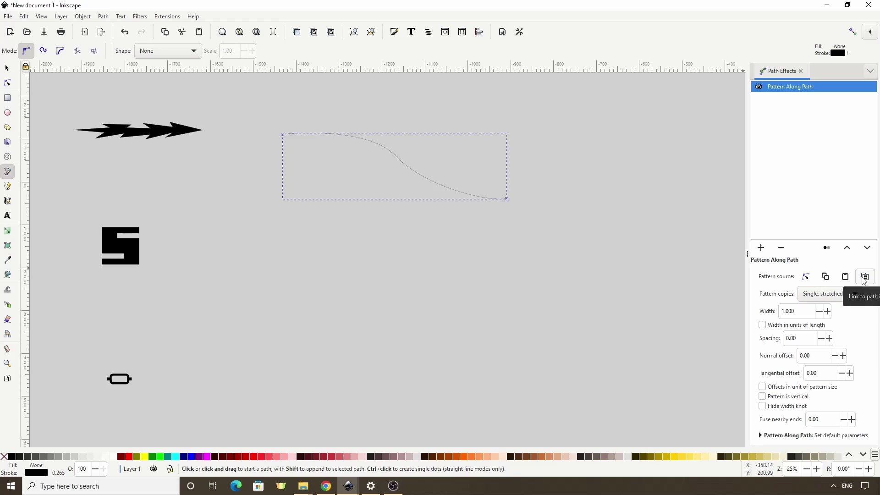
{"action": "left_click", "coordinate": [864, 281]}
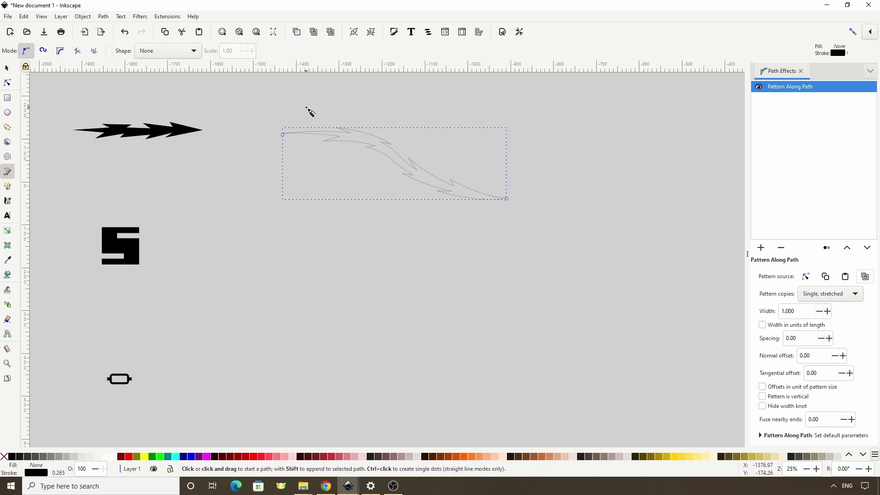
{"action": "left_click", "coordinate": [475, 458]}
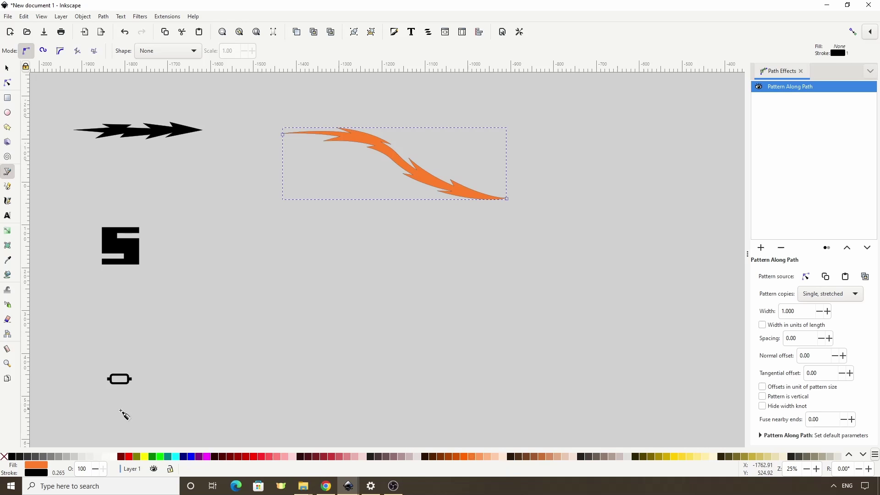
{"action": "left_click", "coordinate": [5, 457], "text": "shift"}
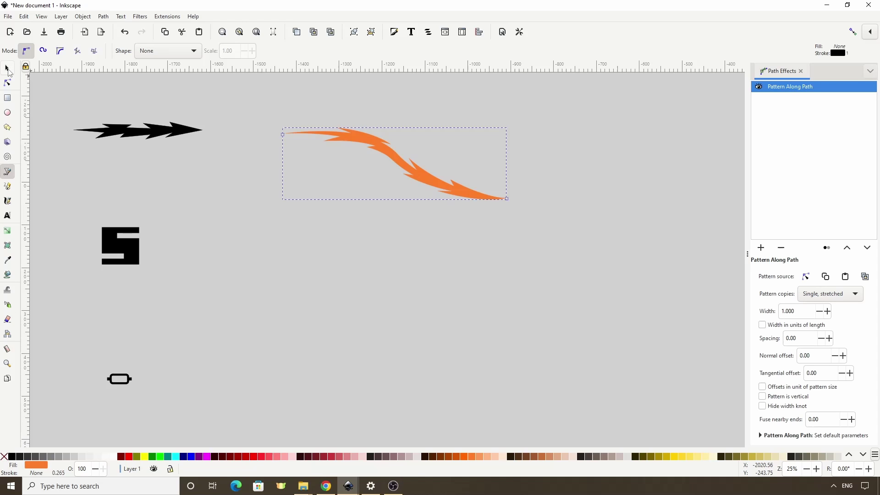
{"action": "left_click", "coordinate": [8, 82]}
{"action": "left_click", "coordinate": [170, 133]}
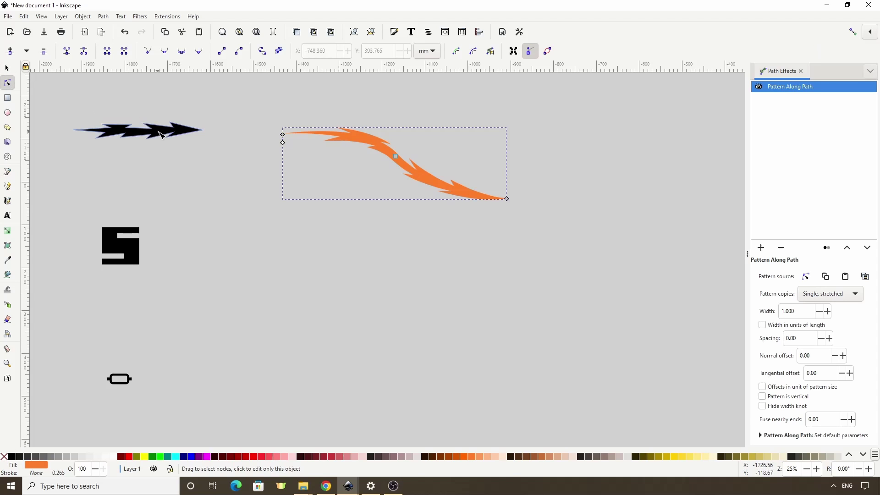
{"action": "left_click_drag", "start_coordinate": [205, 130], "coordinate": [223, 131]}
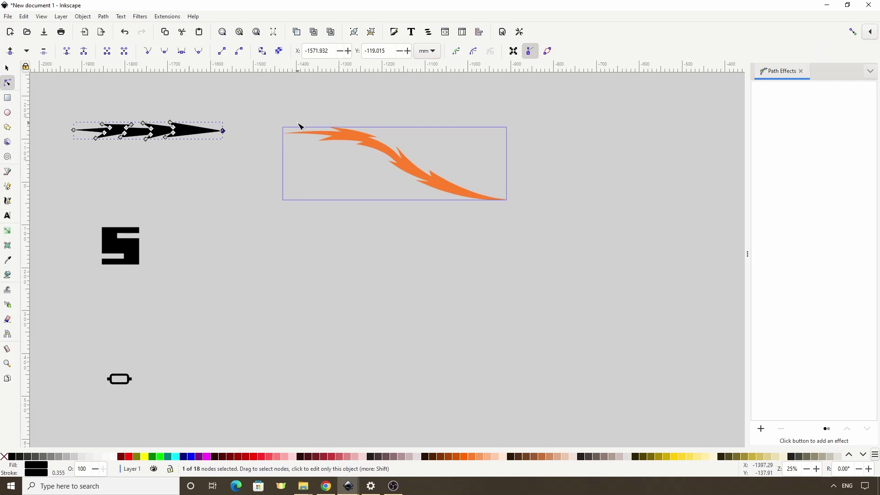
{"action": "left_click_drag", "start_coordinate": [171, 123], "coordinate": [169, 113]}
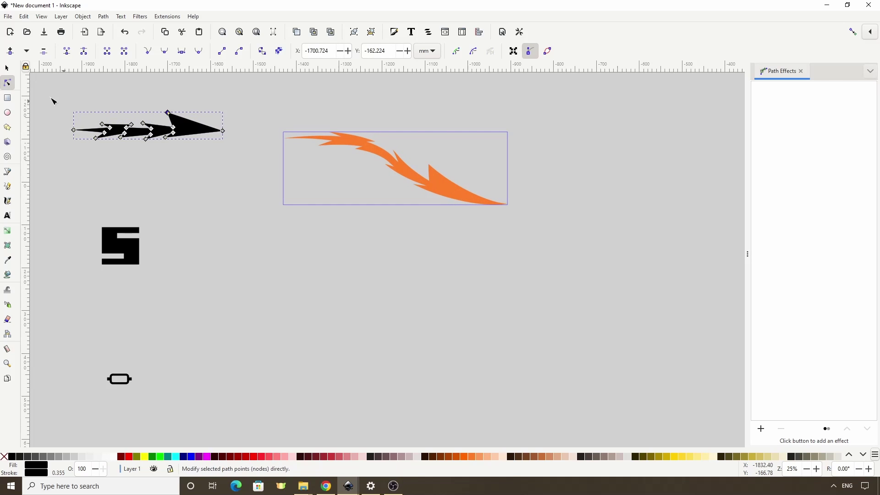
{"action": "left_click", "coordinate": [7, 68]}
{"action": "left_click_drag", "start_coordinate": [226, 126], "coordinate": [235, 125]}
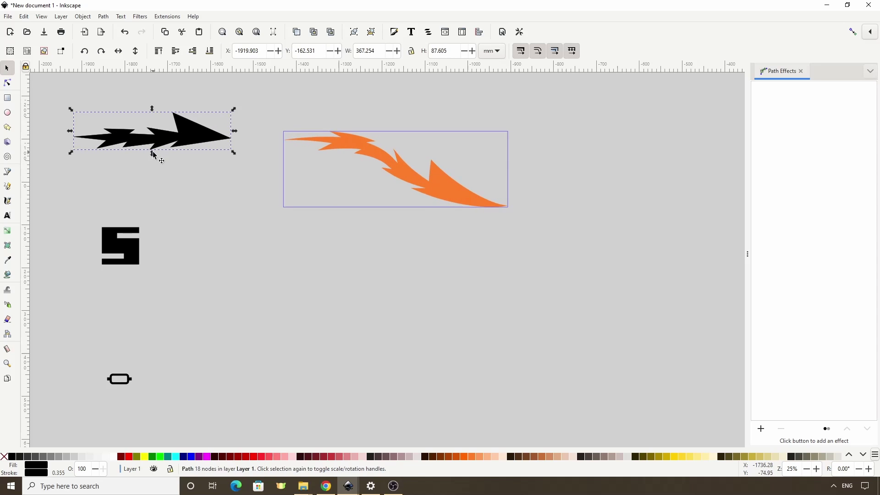
{"action": "key", "text": "ctrl+z"}
{"action": "key", "text": "ctrl+z"}
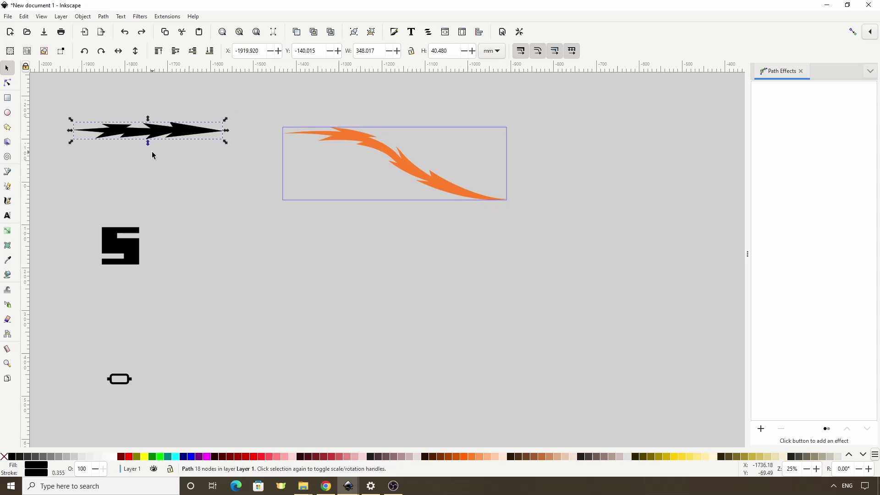
{"action": "key", "text": "ctrl+z"}
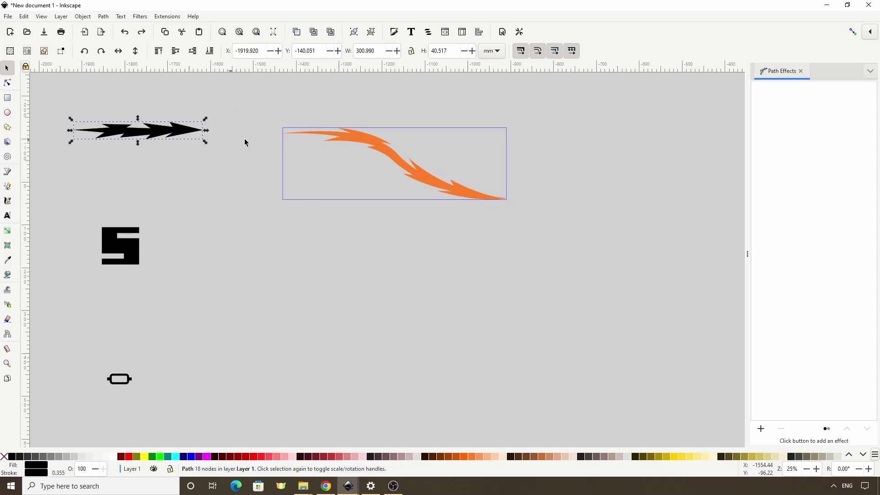
- Raise the orange bolt's Pattern Along Path width to 1.28
{"action": "left_click", "coordinate": [403, 159]}
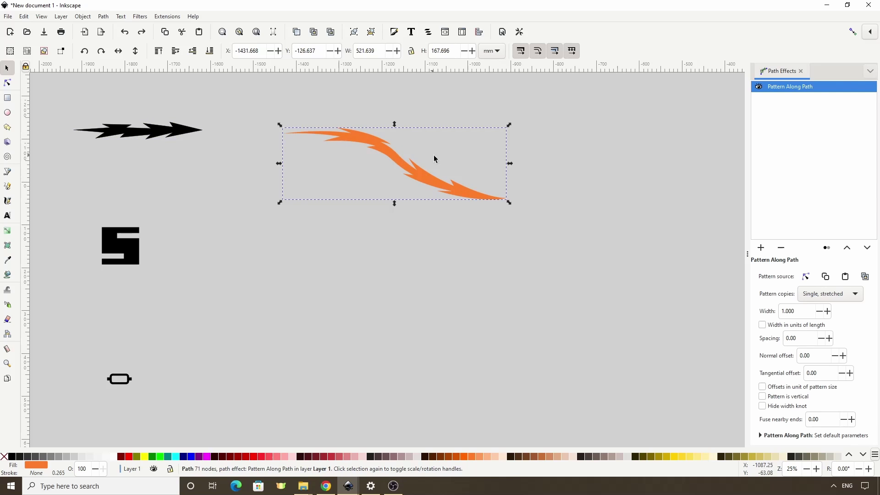
{"action": "double_click", "coordinate": [786, 311]}
{"action": "type", "text": "1.28"}
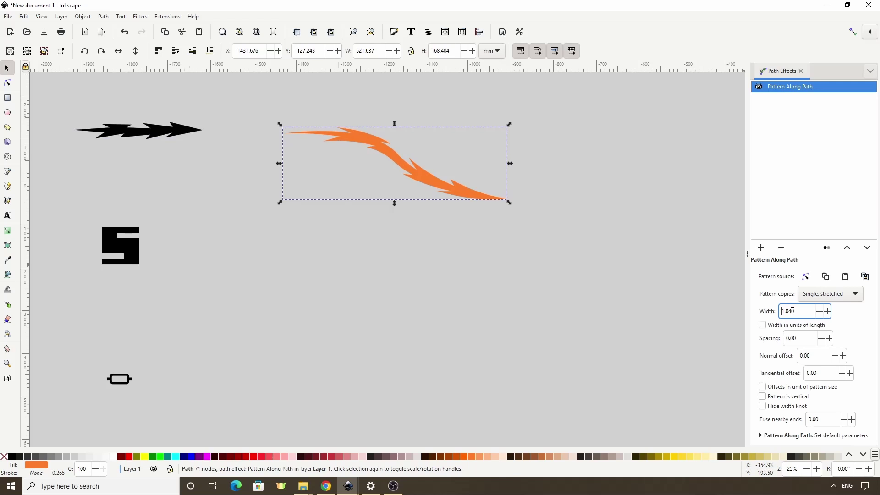
{"action": "key", "text": "Return"}
{"action": "scroll", "coordinate": [792, 311], "scroll_direction": "up", "scroll_amount": 20}
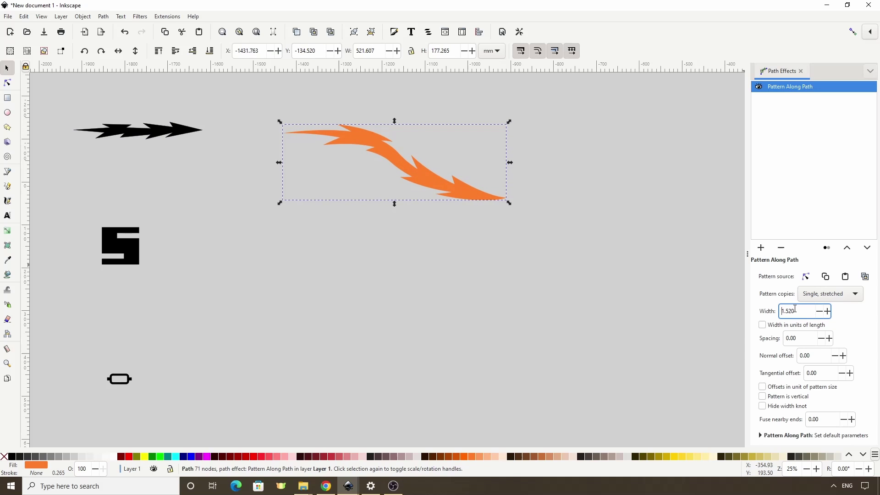
{"action": "scroll", "coordinate": [795, 309], "scroll_direction": "down", "scroll_amount": 12}
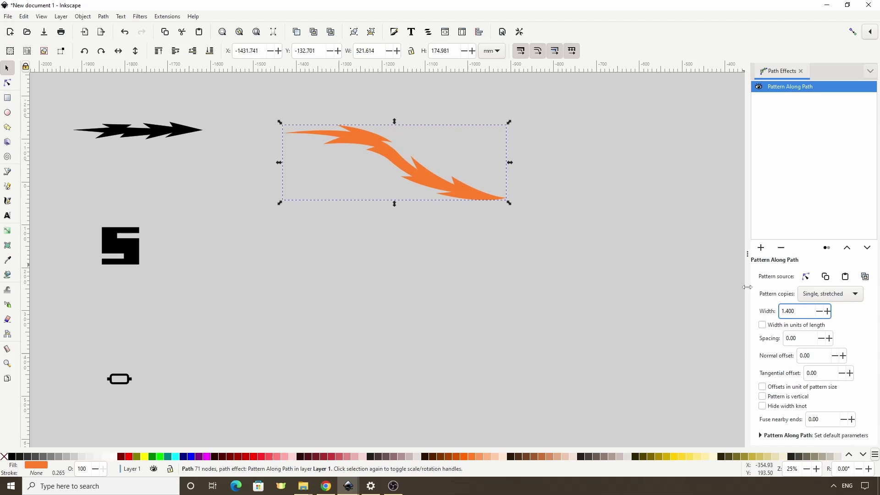
- Adjust the width knot, extend the path's end rightward and reshape its middle bend
{"action": "left_click", "coordinate": [7, 82]}
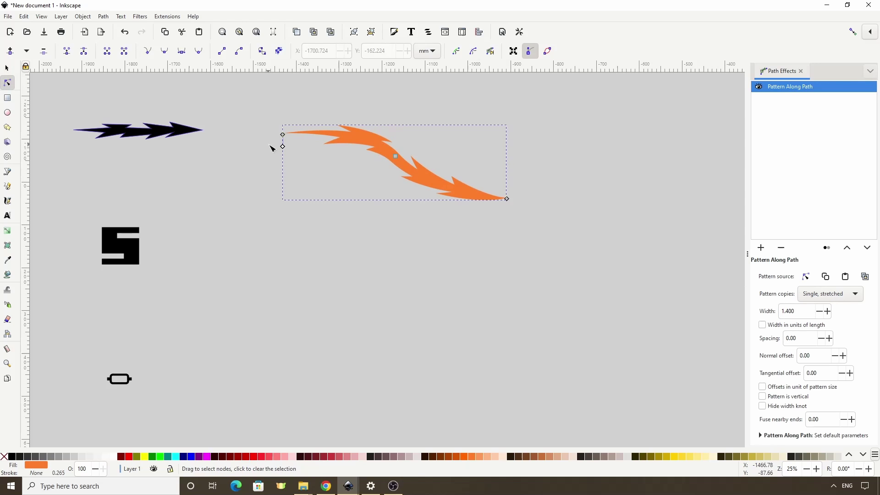
{"action": "mouse_move", "coordinate": [283, 148]}
{"action": "left_mouse_down"}
{"action": "mouse_move", "coordinate": [284, 160]}
{"action": "mouse_move", "coordinate": [283, 147]}
{"action": "left_mouse_up"}
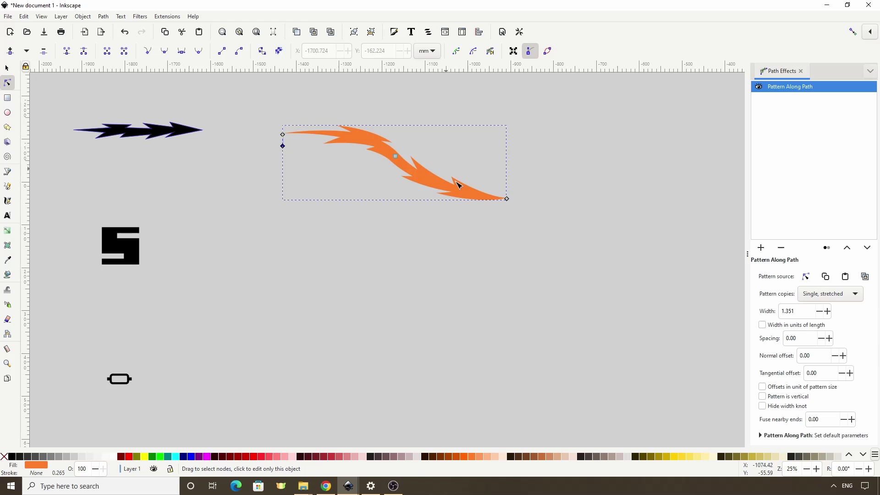
{"action": "left_click_drag", "start_coordinate": [508, 201], "coordinate": [541, 196]}
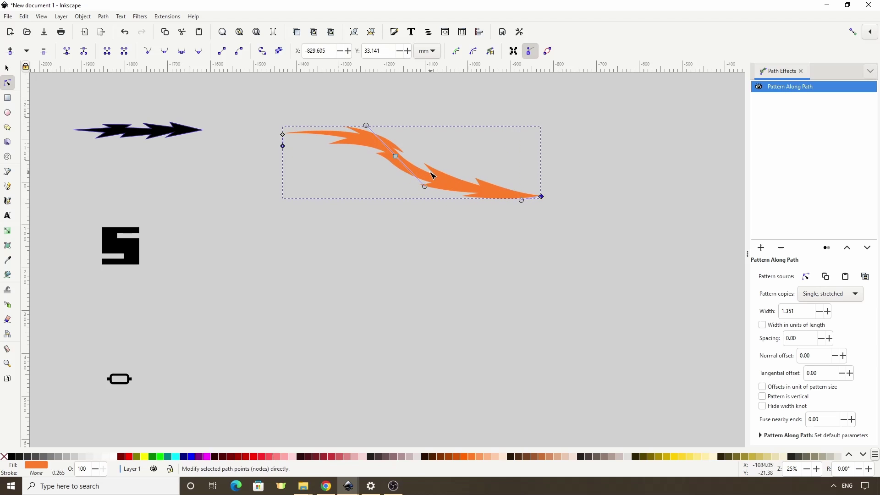
{"action": "left_click_drag", "start_coordinate": [409, 161], "coordinate": [409, 167]}
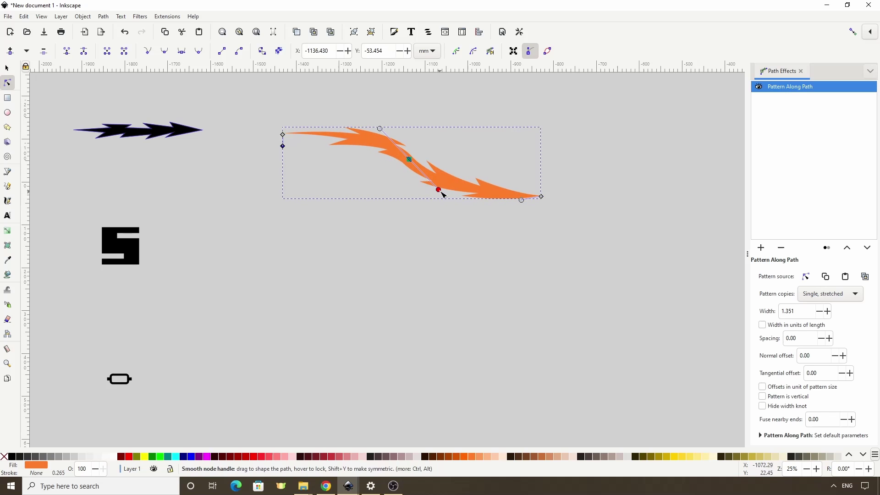
{"action": "left_click_drag", "start_coordinate": [440, 191], "coordinate": [448, 188]}
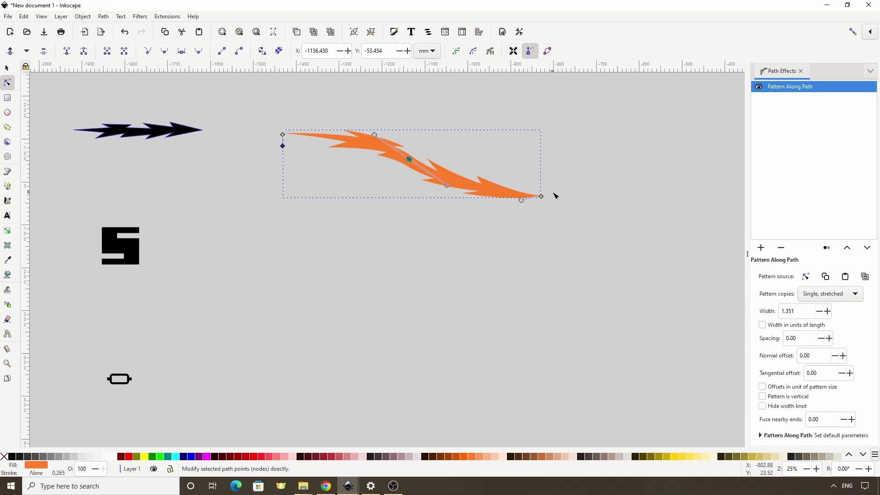
- Set Pattern copies to Single, stretched so the bolt spans the whole curve
{"action": "left_click", "coordinate": [823, 295]}
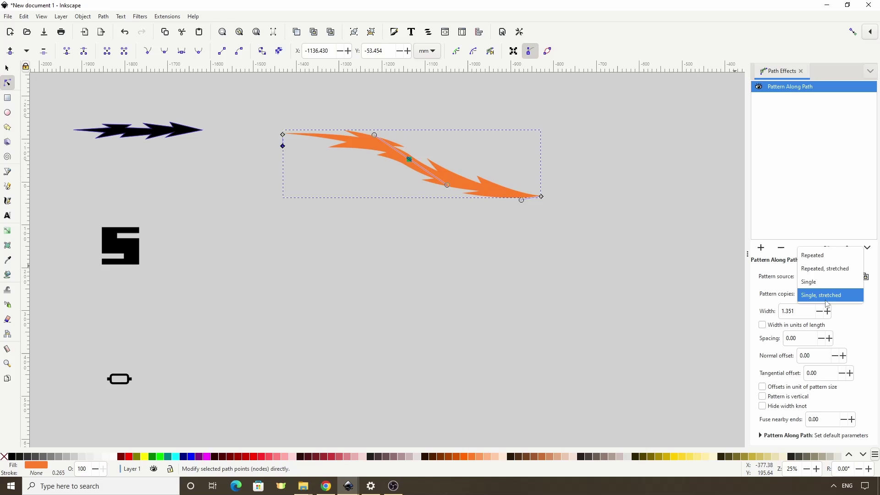
{"action": "left_click", "coordinate": [820, 290]}
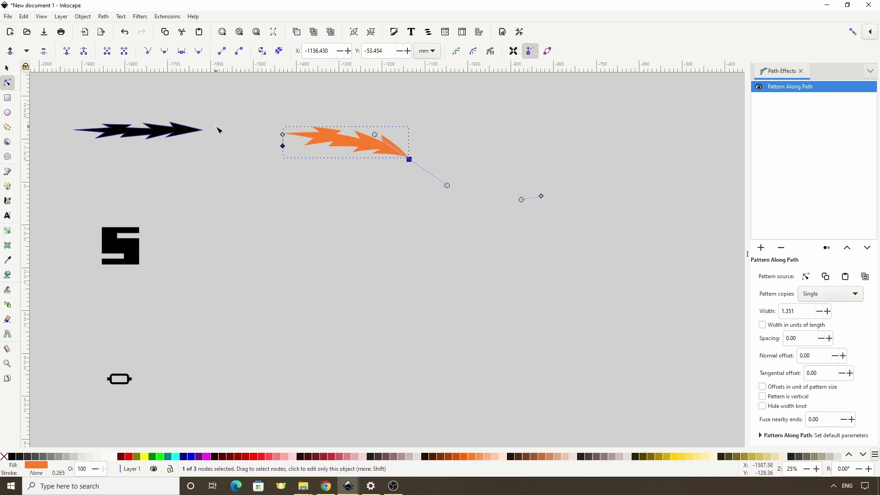
{"action": "left_click", "coordinate": [806, 294]}
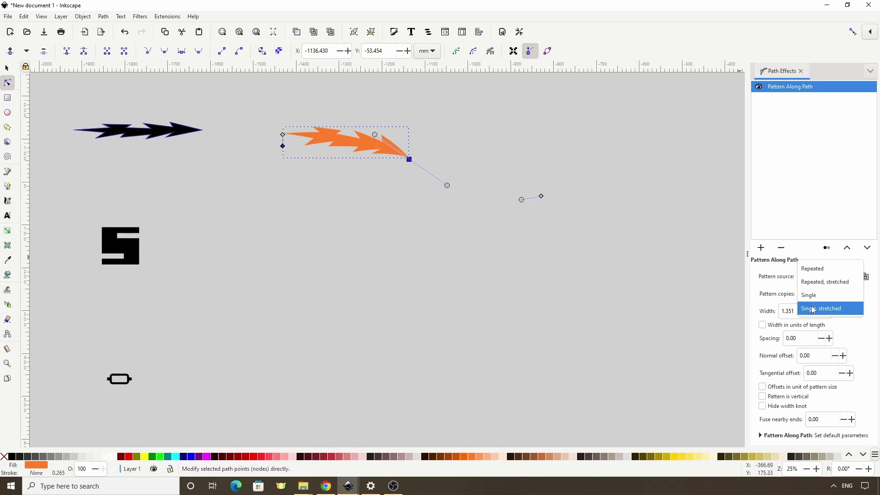
{"action": "left_click", "coordinate": [813, 306]}
{"action": "left_click", "coordinate": [819, 294]}
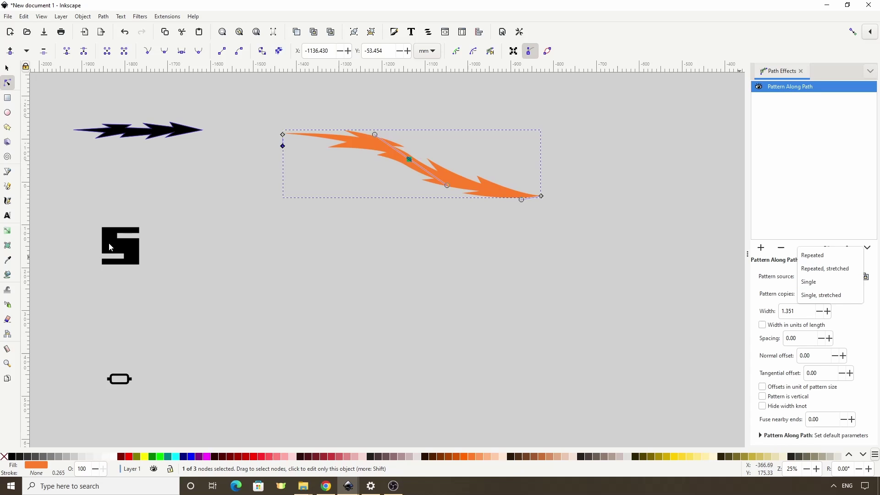
{"action": "left_click", "coordinate": [7, 67]}
- Select the black S shape, then draw a circle near the centre and fill it red
{"action": "left_click", "coordinate": [122, 250]}
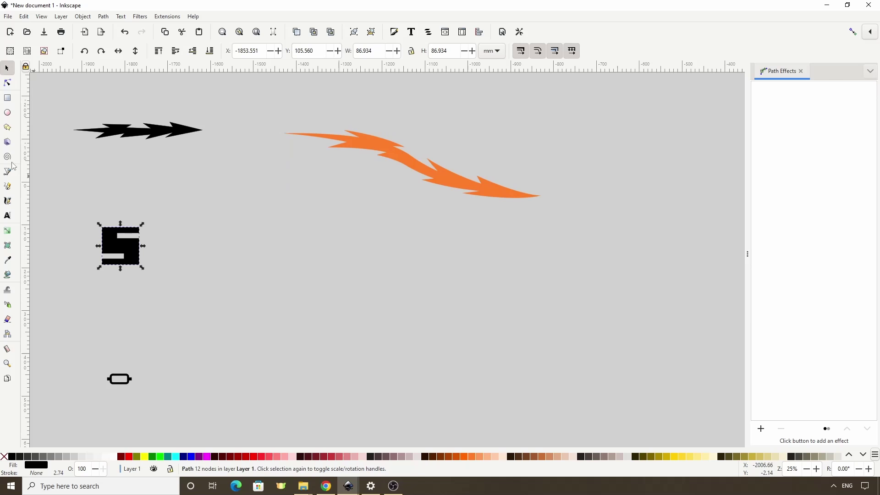
{"action": "left_click", "coordinate": [7, 112]}
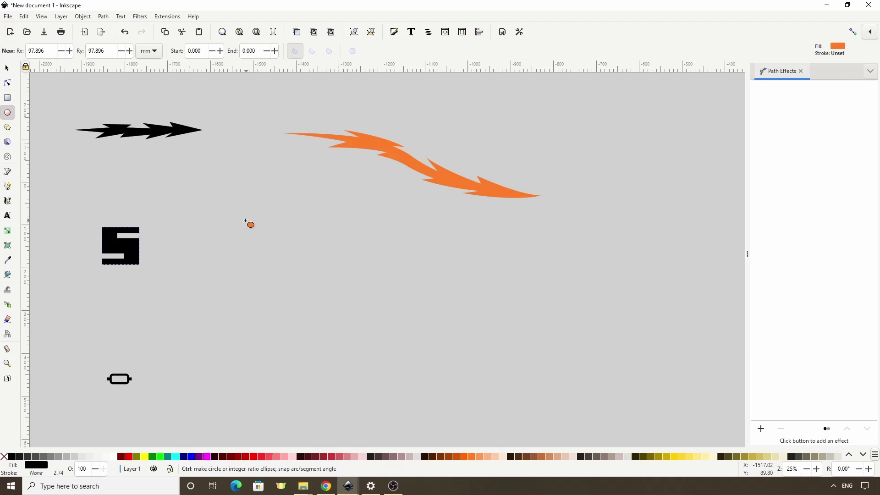
{"action": "left_click_drag", "start_coordinate": [231, 210], "coordinate": [377, 331]}
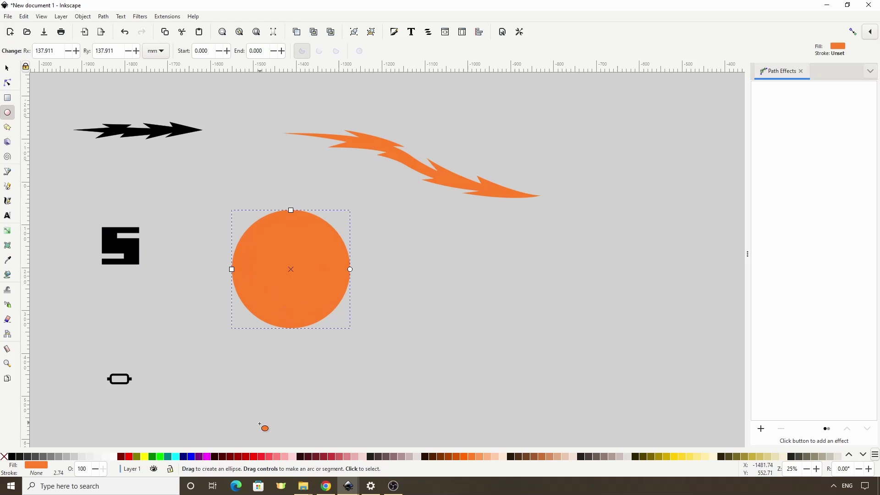
{"action": "left_click", "coordinate": [264, 456]}
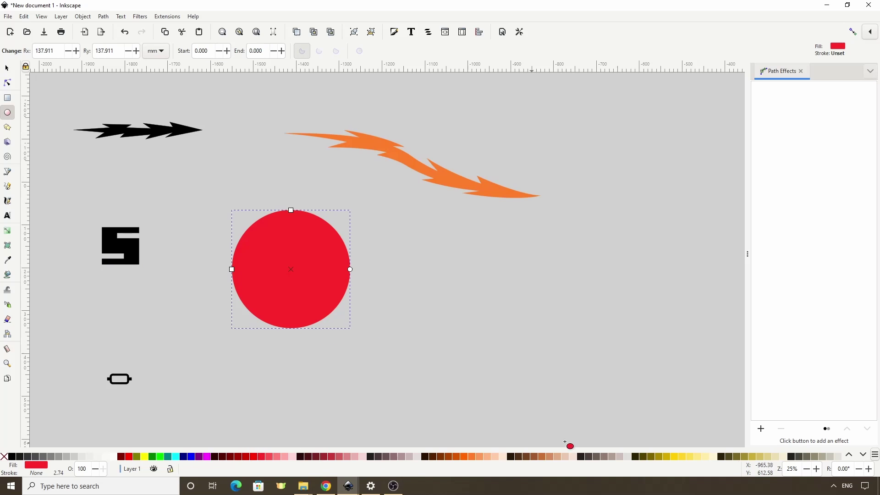
- Add Pattern Along Path to the circle, linked to the copied S shape
{"action": "left_click", "coordinate": [761, 429]}
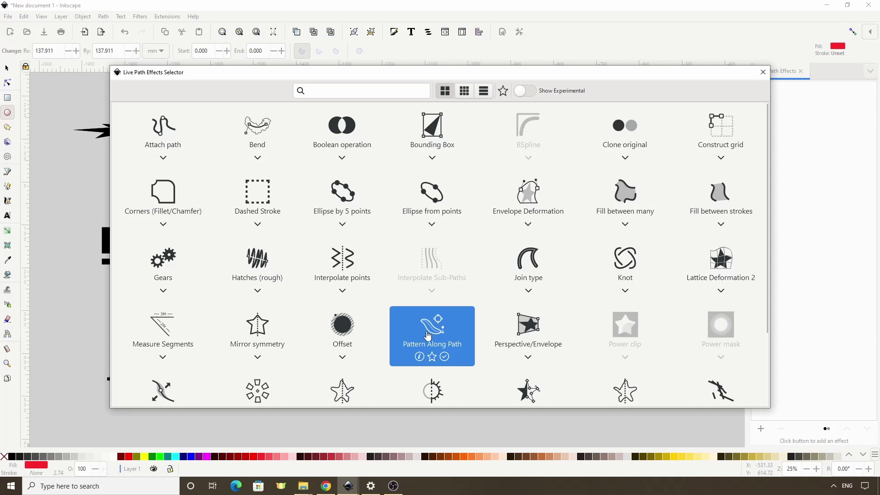
{"action": "left_click", "coordinate": [428, 335]}
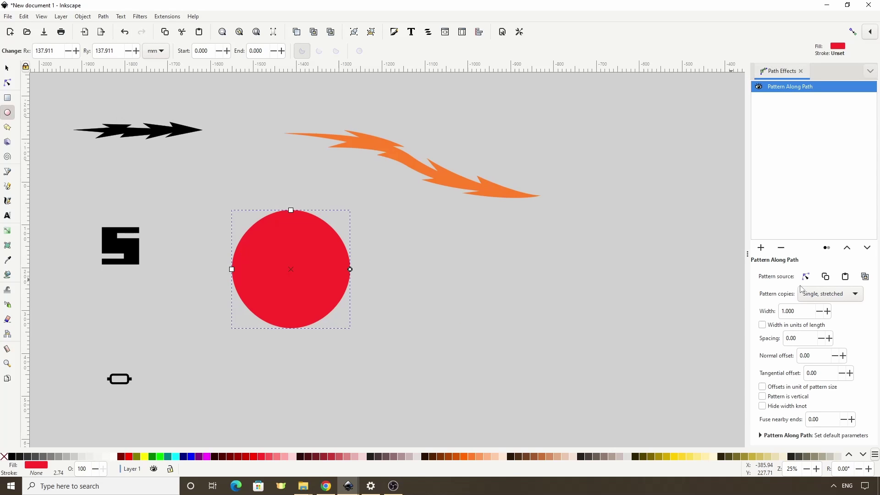
{"action": "left_click", "coordinate": [865, 276]}
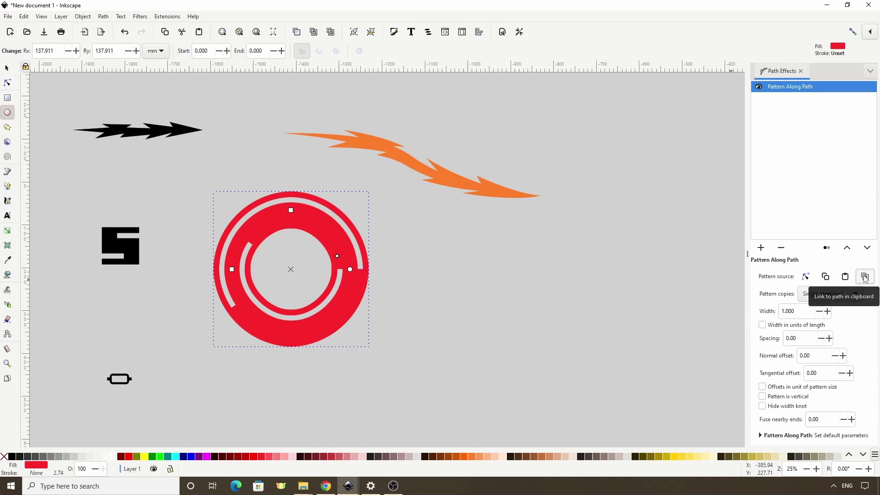
{"action": "left_click", "coordinate": [824, 294]}
- Set Pattern copies to Repeated, stretched so the S shapes close the ring
{"action": "left_click", "coordinate": [820, 255]}
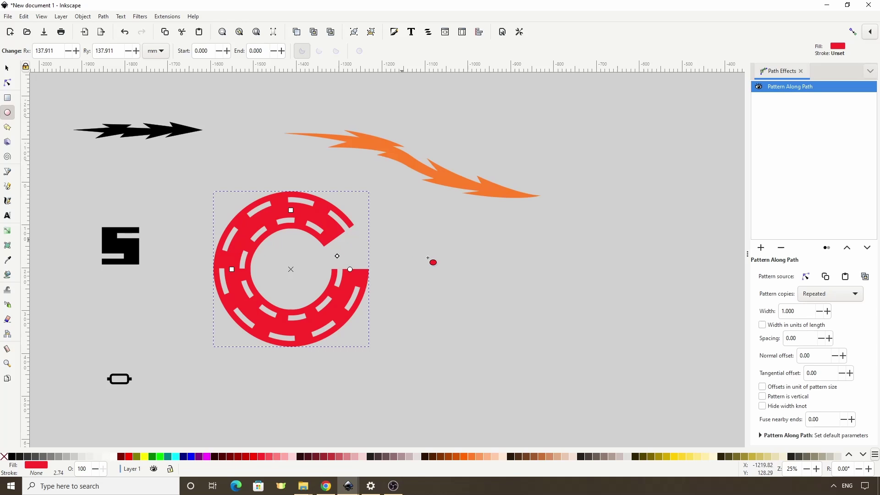
{"action": "left_click", "coordinate": [819, 296]}
{"action": "left_click", "coordinate": [824, 308]}
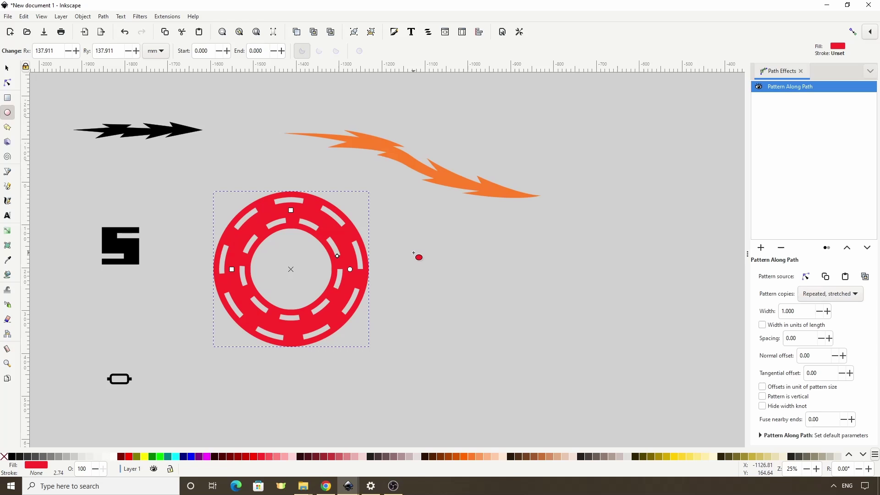
- Set spacing between copies to 15, try -15, then return it to 15
{"action": "left_click", "coordinate": [799, 338]}
{"action": "scroll", "coordinate": [799, 338], "scroll_direction": "up", "scroll_amount": 3}
{"action": "scroll", "coordinate": [799, 337], "scroll_direction": "up", "scroll_amount": 20}
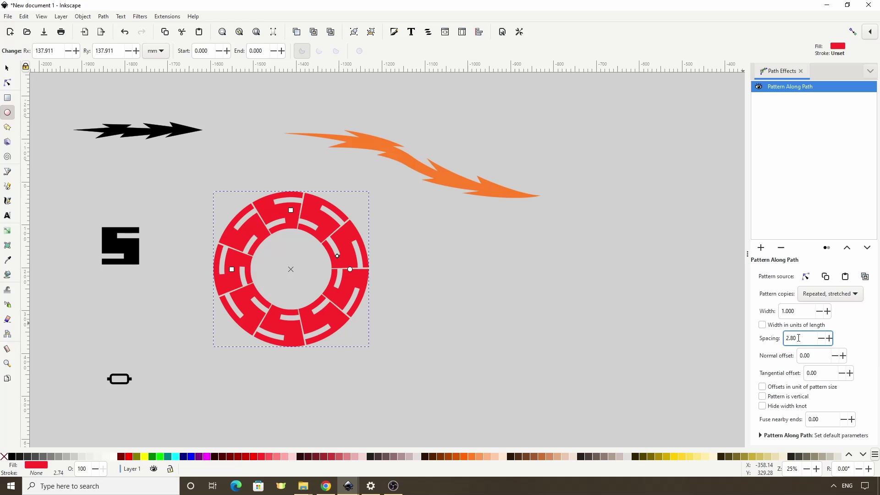
{"action": "double_click", "coordinate": [798, 338]}
{"action": "type", "text": "5"}
{"action": "key", "text": "Return"}
{"action": "double_click", "coordinate": [802, 339]}
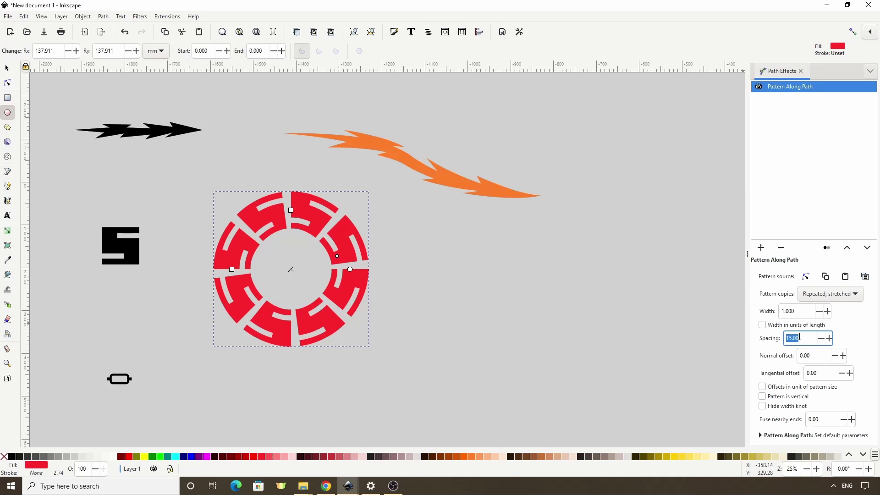
{"action": "type", "text": "-15"}
{"action": "key", "text": "Return"}
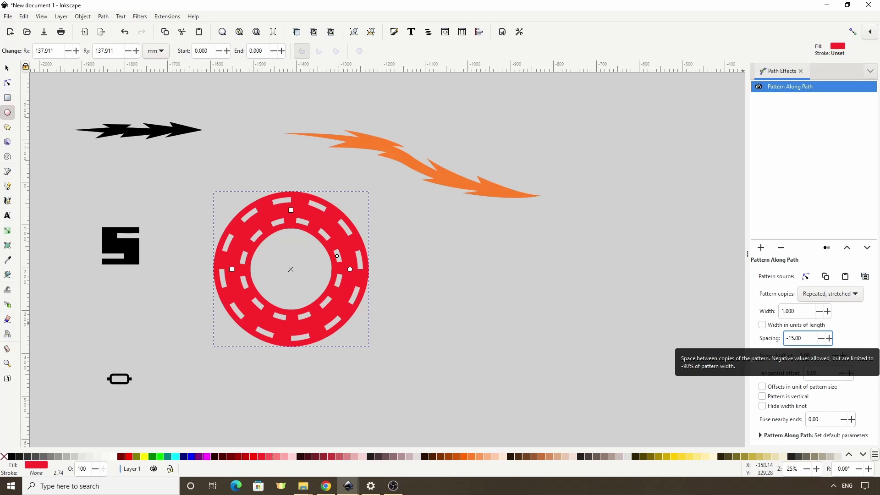
{"action": "double_click", "coordinate": [800, 339]}
{"action": "type", "text": "15"}
{"action": "key", "text": "Return"}
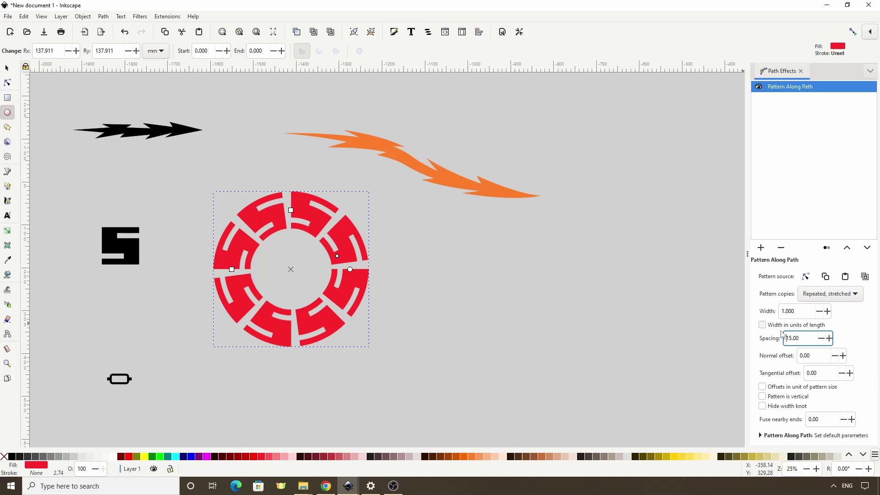
- Test normal offsets of 2.3, 5, 20 and -20, then reset the normal offset to 0
{"action": "double_click", "coordinate": [819, 356]}
{"action": "type", "text": "2.3"}
{"action": "key", "text": "Return"}
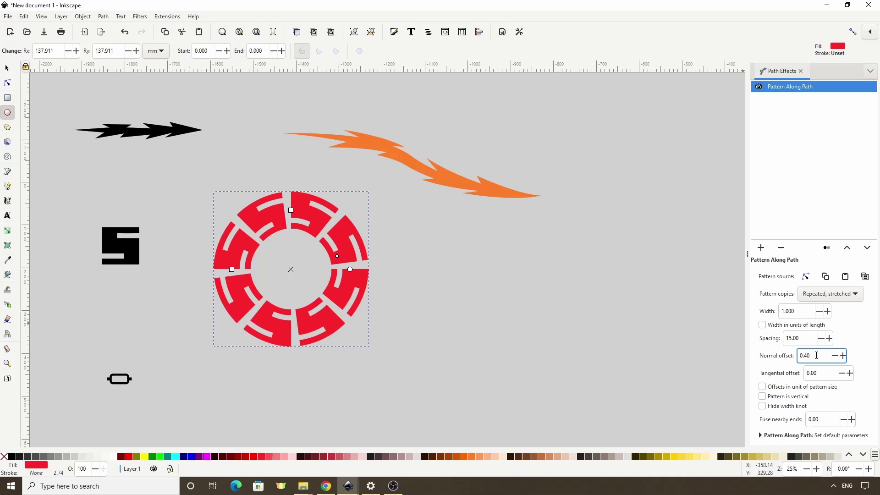
{"action": "triple_click", "coordinate": [816, 356]}
{"action": "type", "text": "5"}
{"action": "key", "text": "Return"}
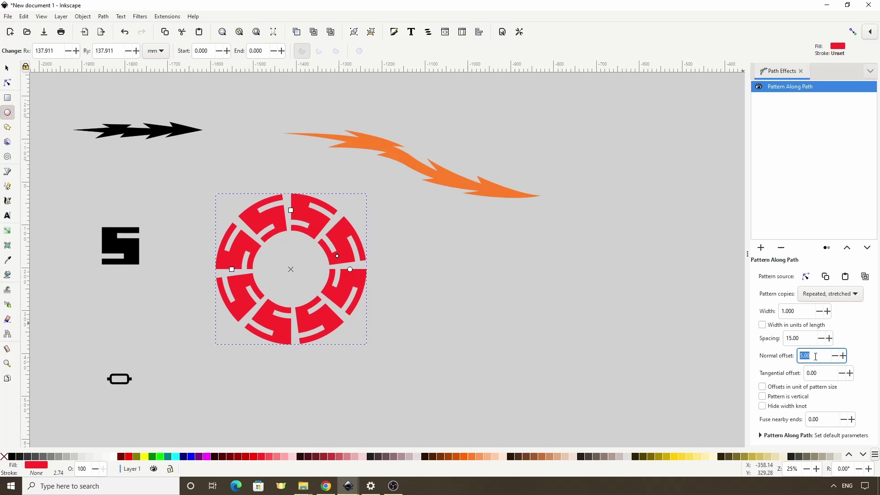
{"action": "key", "text": "Return"}
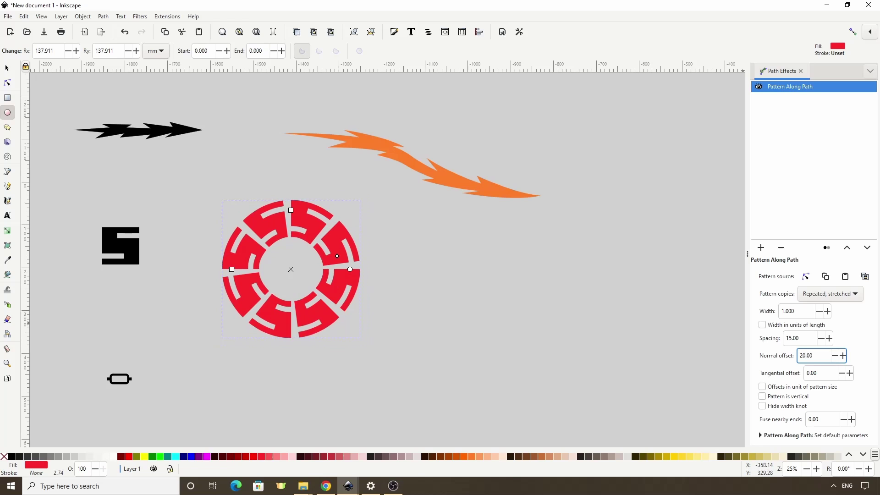
{"action": "type", "text": "-20"}
{"action": "key", "text": "Return"}
{"action": "triple_click", "coordinate": [808, 356]}
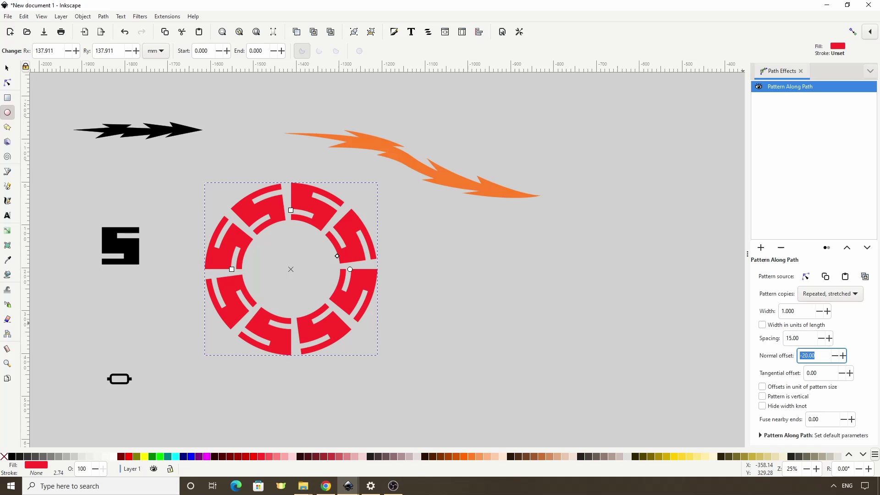
{"action": "type", "text": "0"}
{"action": "key", "text": "Return"}
- Try tangential offsets of 0.90 and 20, reset to 0, and toggle Pattern is vertical off again
{"action": "left_click", "coordinate": [818, 375]}
{"action": "key", "text": "BackSpace"}
{"action": "key", "text": "BackSpace"}
{"action": "type", "text": "90"}
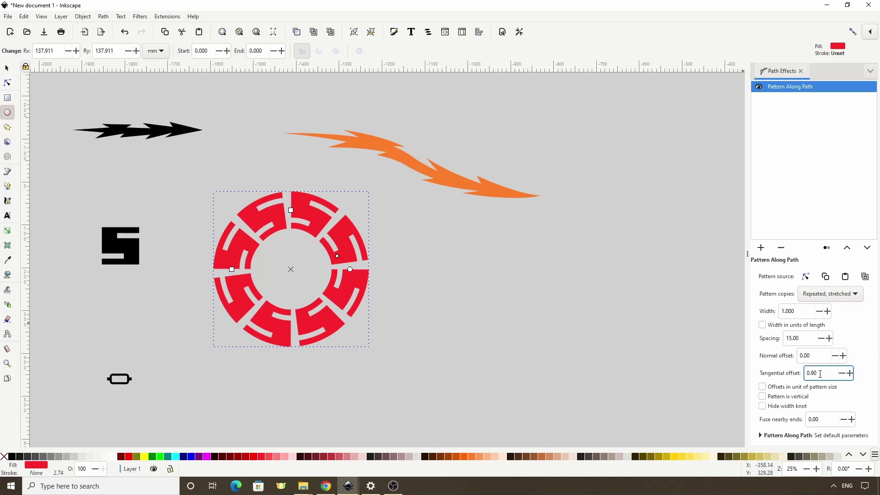
{"action": "scroll", "coordinate": [820, 375], "scroll_direction": "up", "scroll_amount": 9}
{"action": "type", "text": "20"}
{"action": "key", "text": "Return"}
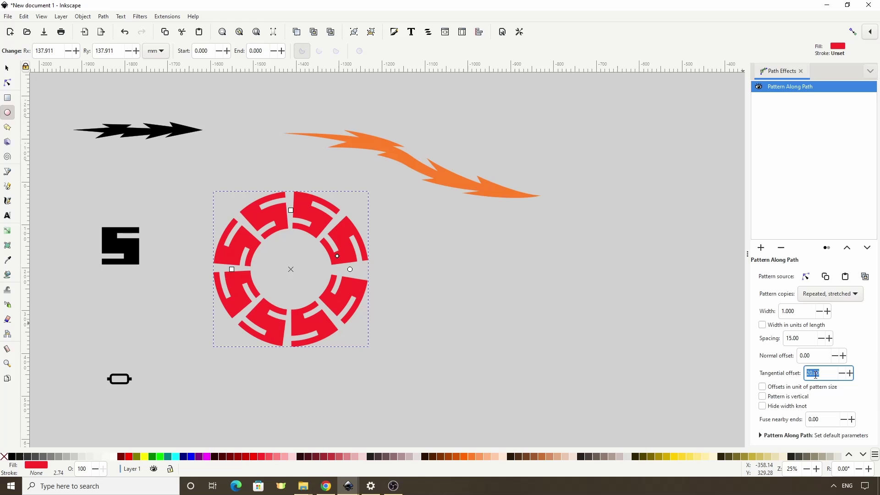
{"action": "type", "text": "0"}
{"action": "key", "text": "Return"}
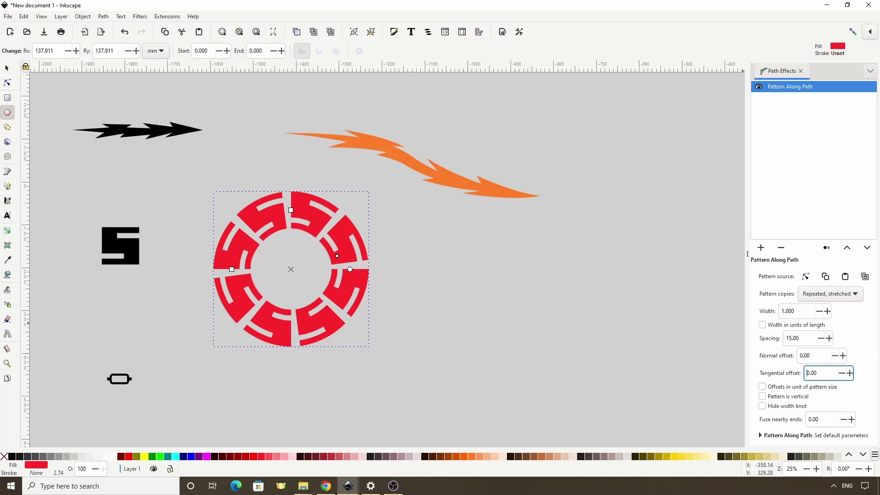
{"action": "left_click", "coordinate": [769, 399]}
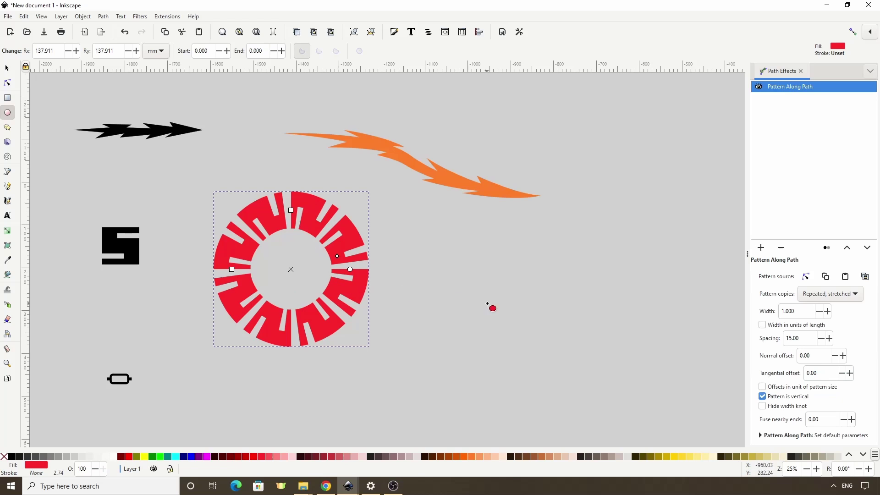
{"action": "left_click", "coordinate": [762, 397]}
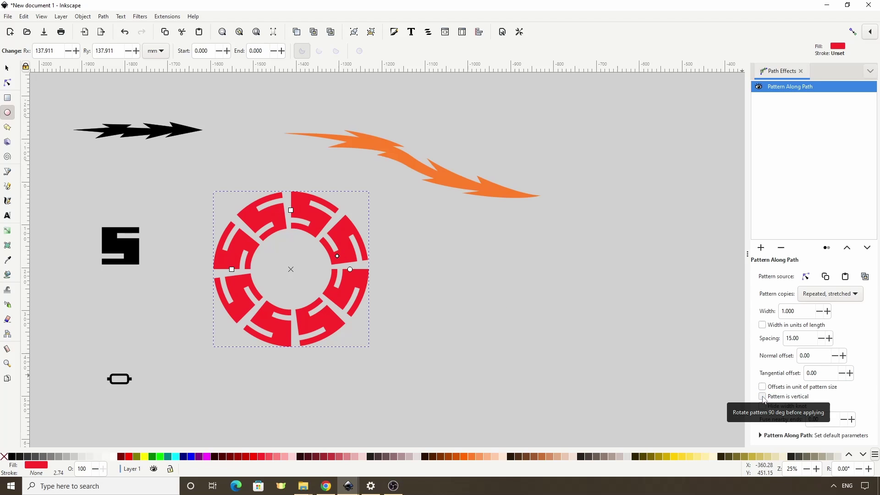
- Set the Pencil brush shape to From clipboard with the black bolt selected, and smoothing 50
{"action": "left_click", "coordinate": [8, 173]}
{"action": "left_click", "coordinate": [6, 187]}
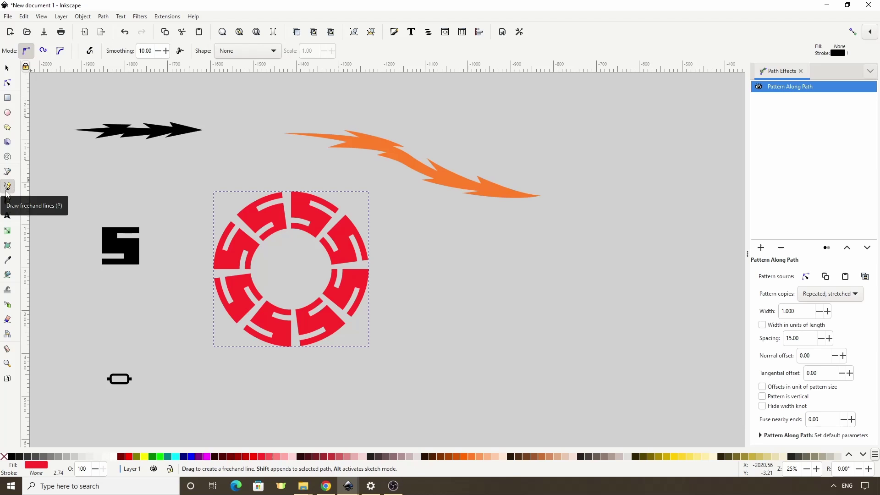
{"action": "left_click", "coordinate": [239, 54]}
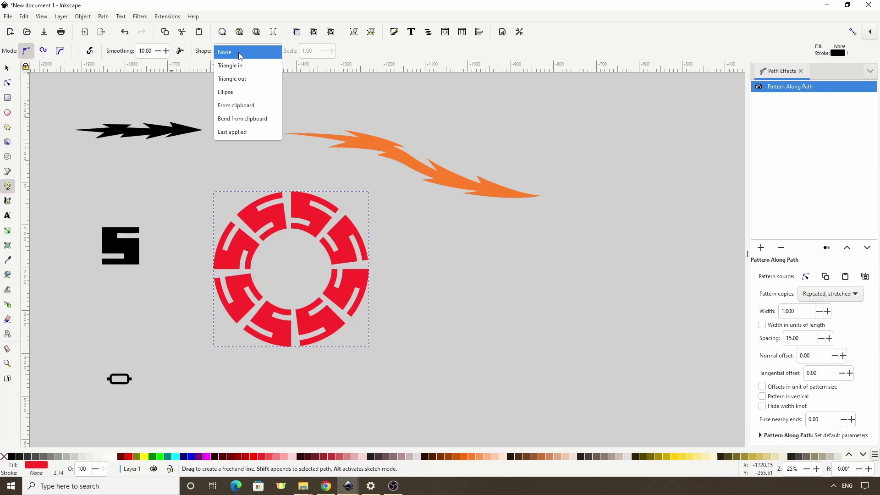
{"action": "left_click", "coordinate": [246, 105]}
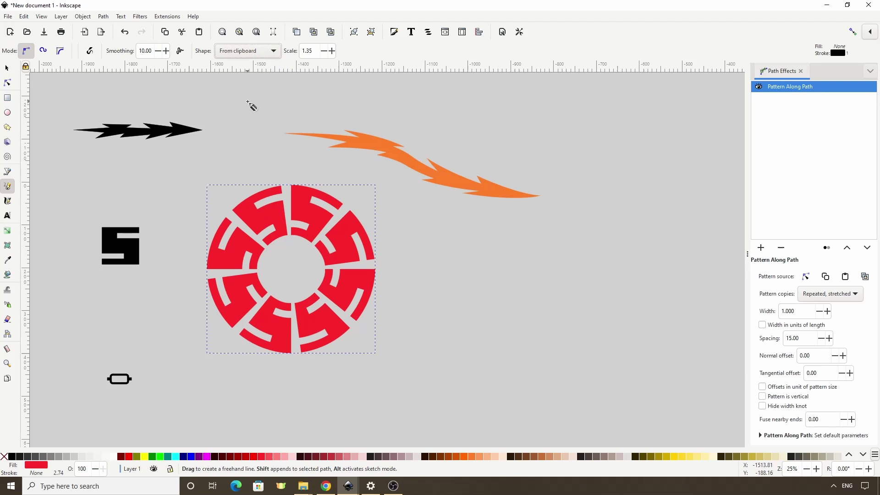
{"action": "left_click", "coordinate": [8, 69]}
{"action": "left_click", "coordinate": [156, 133]}
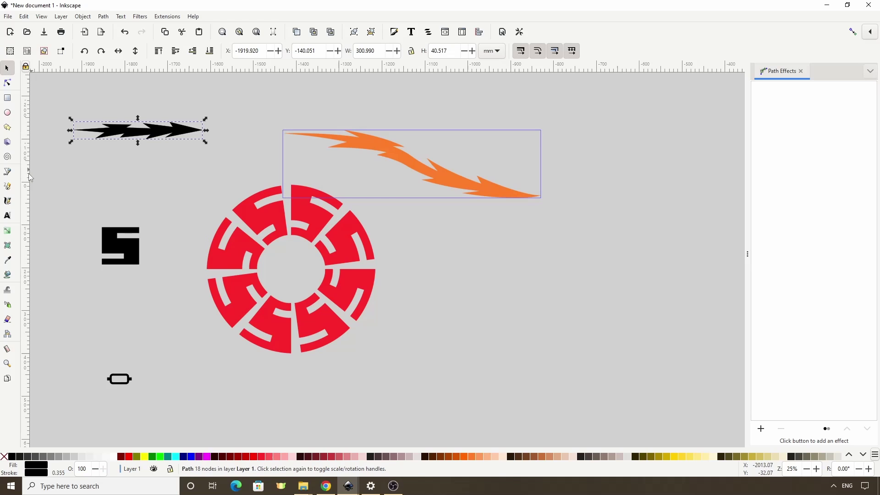
{"action": "left_click", "coordinate": [8, 187]}
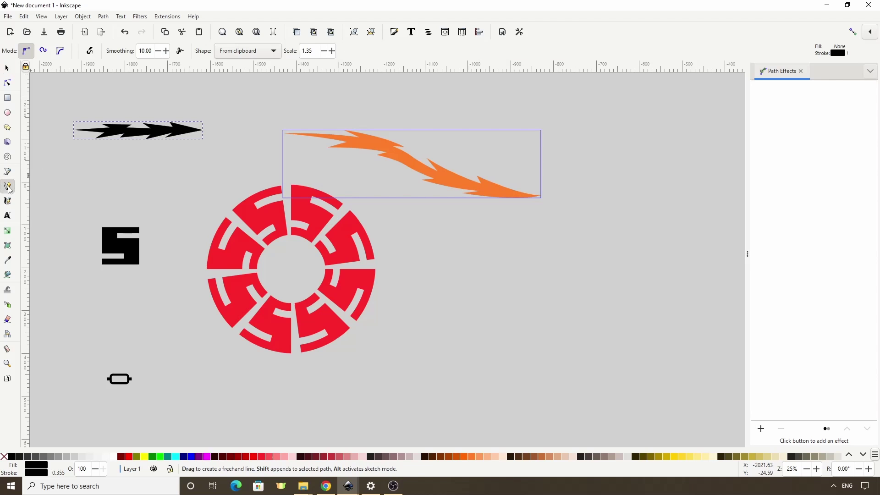
{"action": "right_click", "coordinate": [145, 52]}
{"action": "left_click", "coordinate": [160, 128]}
- Draw a magenta, outline-free lightning stroke right of the red ring and extend both ends
{"action": "mouse_move", "coordinate": [411, 247]}
{"action": "left_mouse_down"}
{"action": "mouse_move", "coordinate": [457, 236]}
{"action": "mouse_move", "coordinate": [507, 270]}
{"action": "mouse_move", "coordinate": [592, 282]}
{"action": "mouse_move", "coordinate": [635, 258]}
{"action": "left_mouse_up"}
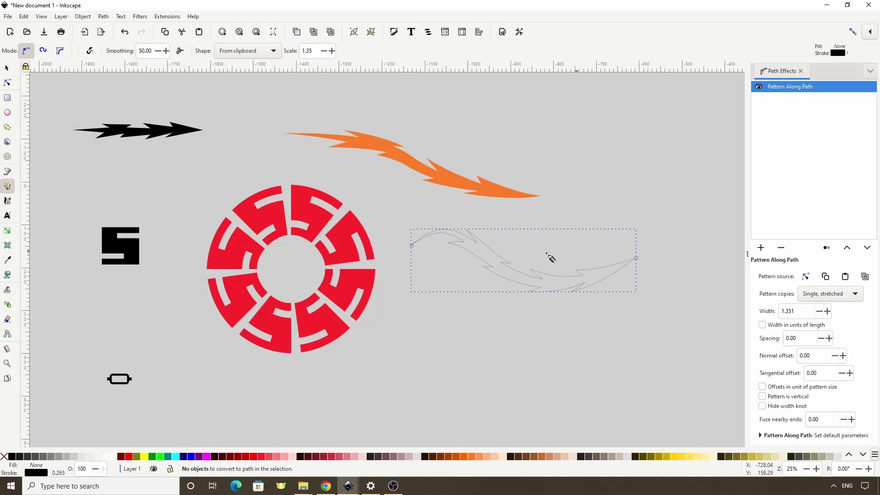
{"action": "left_click", "coordinate": [206, 456]}
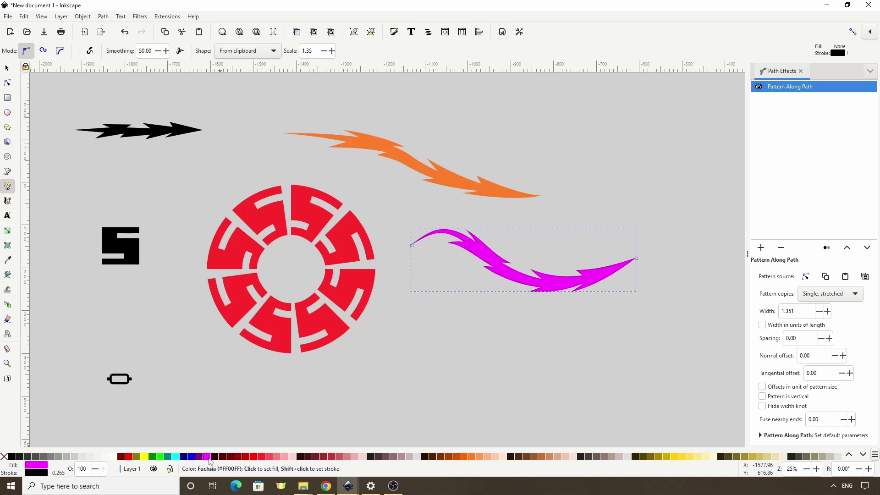
{"action": "left_click", "coordinate": [3, 456], "text": "shift"}
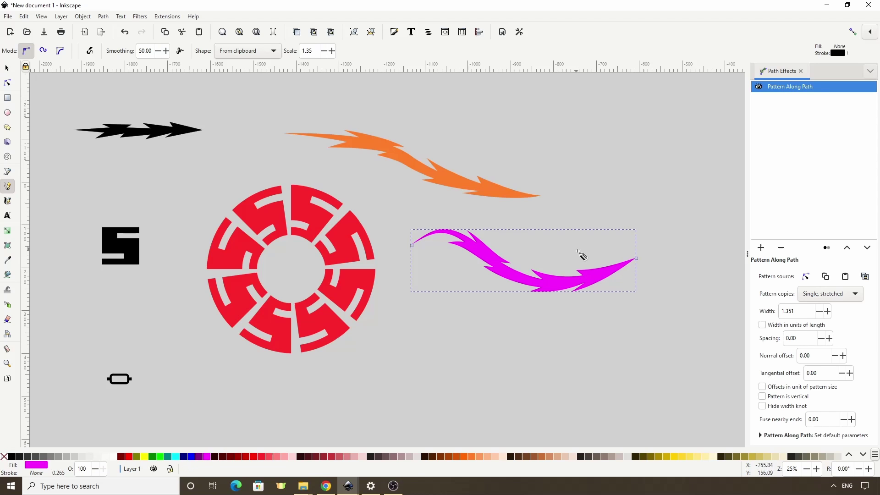
{"action": "mouse_move", "coordinate": [636, 260]}
{"action": "left_mouse_down"}
{"action": "mouse_move", "coordinate": [657, 227]}
{"action": "mouse_move", "coordinate": [665, 176]}
{"action": "left_mouse_up"}
{"action": "left_click_drag", "start_coordinate": [412, 246], "coordinate": [403, 280]}
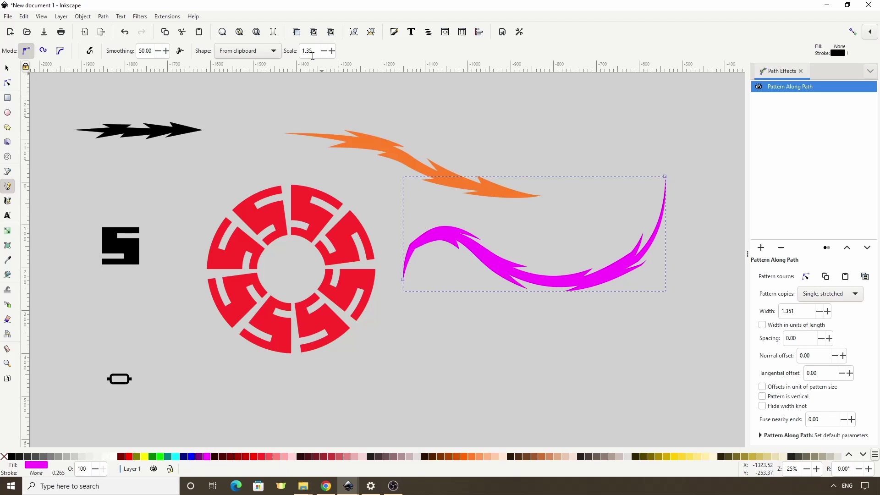
- Test a larger pattern scale, return it to 1.35, and widen the pattern to 1.411
{"action": "left_click", "coordinate": [332, 51]}
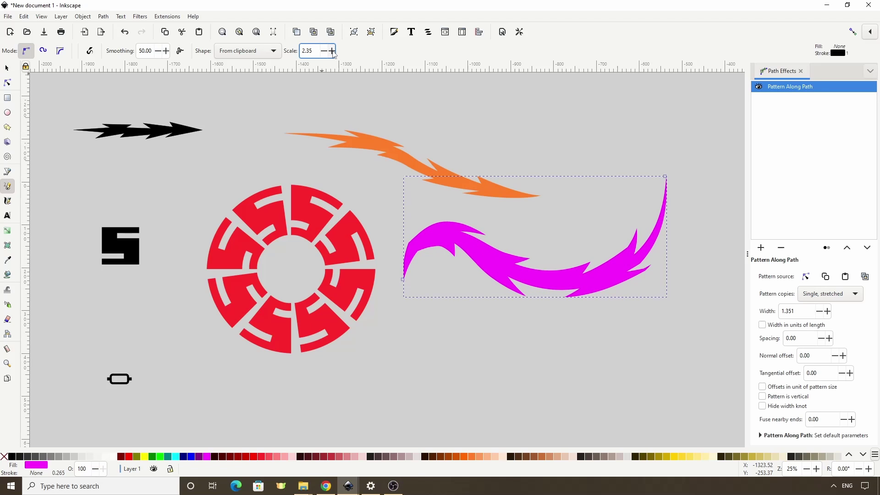
{"action": "left_click", "coordinate": [325, 51]}
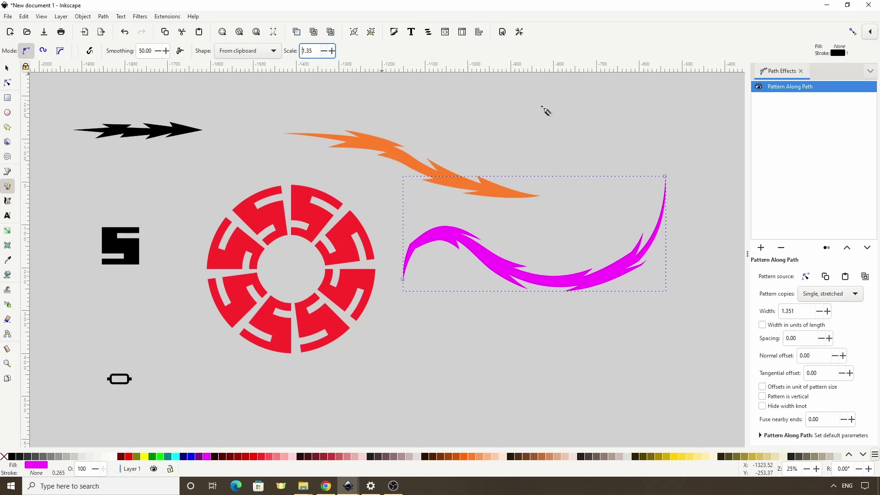
{"action": "left_click", "coordinate": [797, 312]}
{"action": "scroll", "coordinate": [797, 311], "scroll_direction": "up", "scroll_amount": 8}
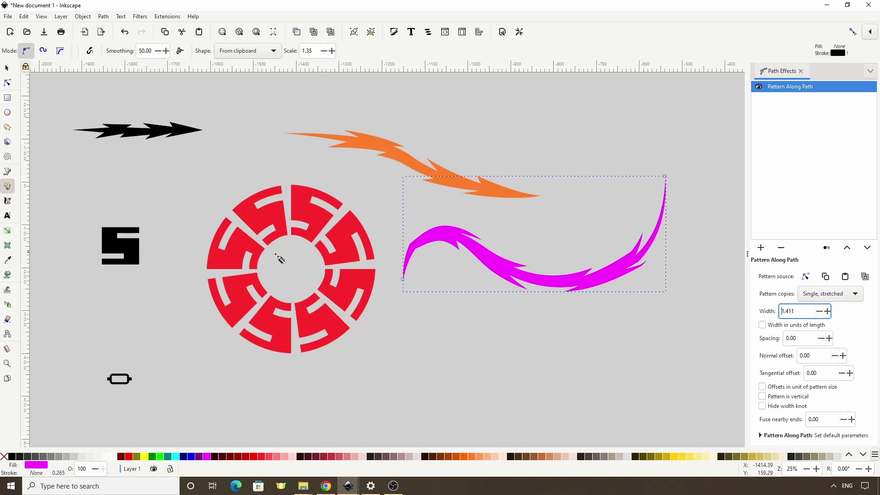
{"action": "scroll", "coordinate": [119, 334], "scroll_direction": "down", "scroll_amount": 4}
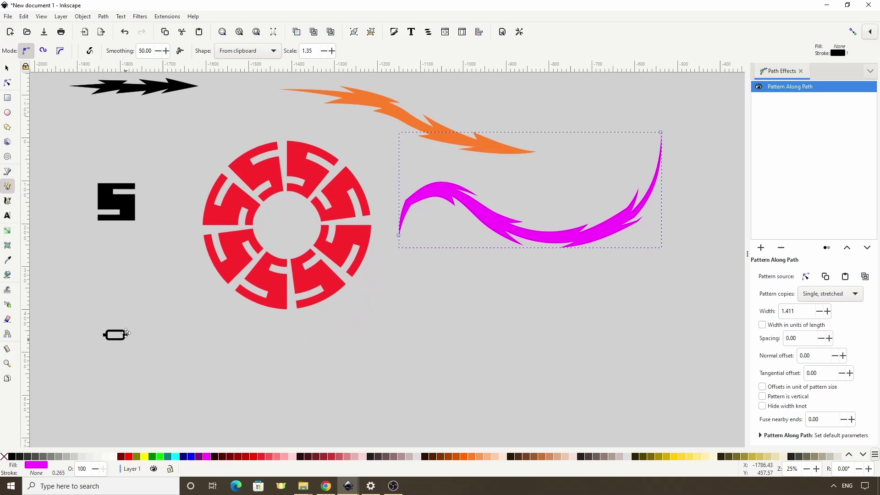
- Select the small rounded link shape and draw a freehand path across the lower canvas
{"action": "left_click", "coordinate": [7, 67]}
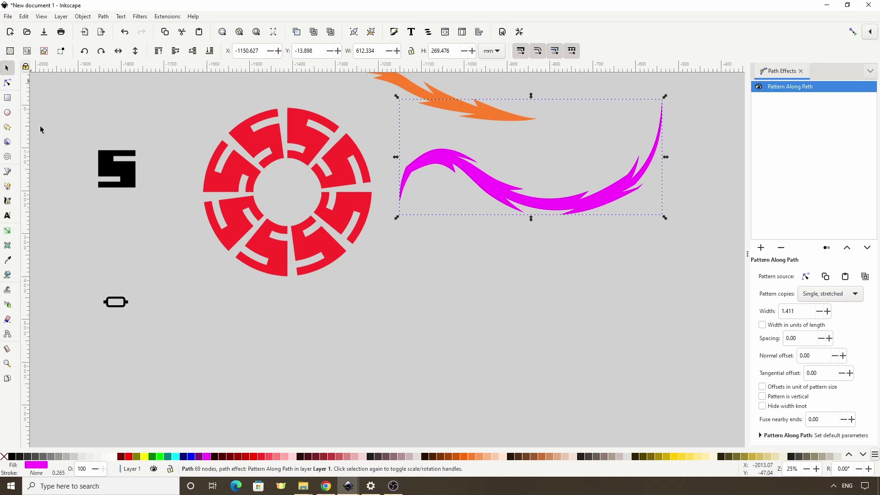
{"action": "left_click", "coordinate": [122, 308]}
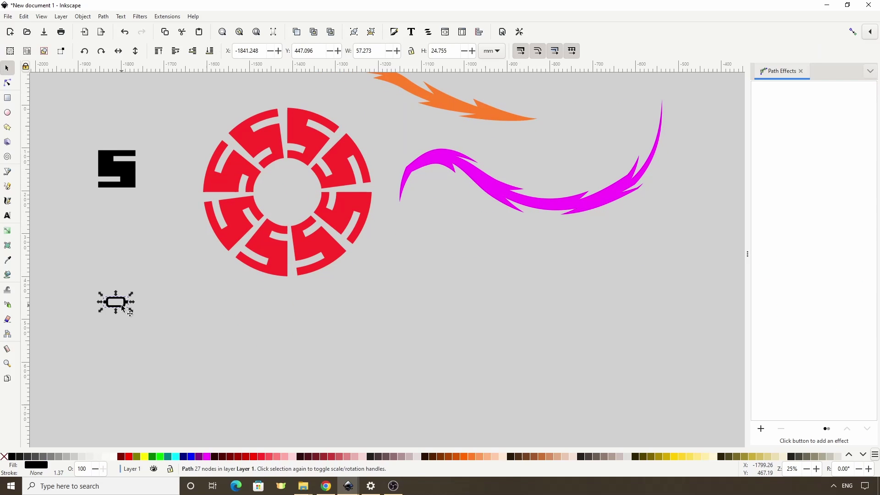
{"action": "left_click", "coordinate": [7, 186]}
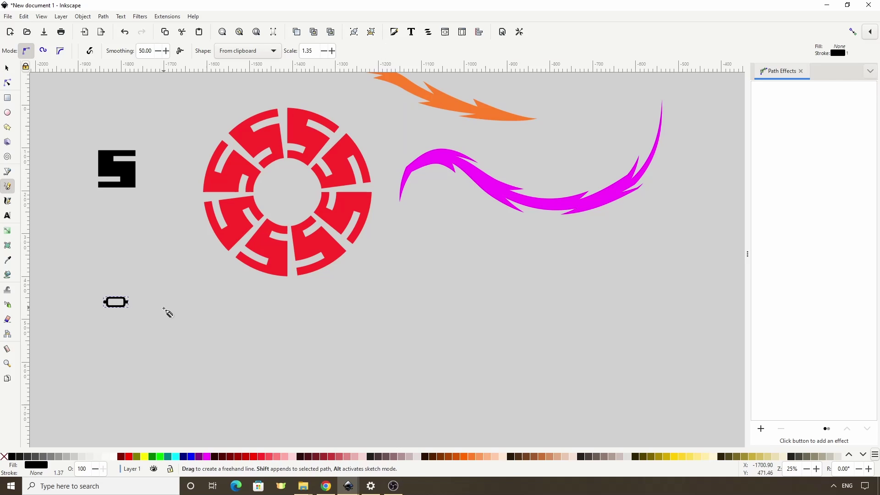
{"action": "mouse_move", "coordinate": [164, 308]}
{"action": "left_mouse_down"}
{"action": "mouse_move", "coordinate": [414, 345]}
{"action": "mouse_move", "coordinate": [455, 337]}
{"action": "left_mouse_up"}
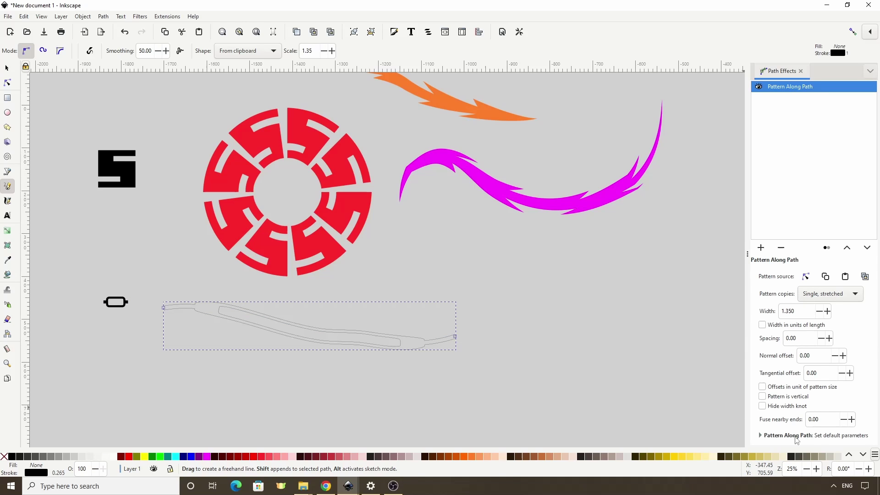
- Set Pattern copies to Repeated, stretched and save it as the effect's default
{"action": "left_click", "coordinate": [776, 436]}
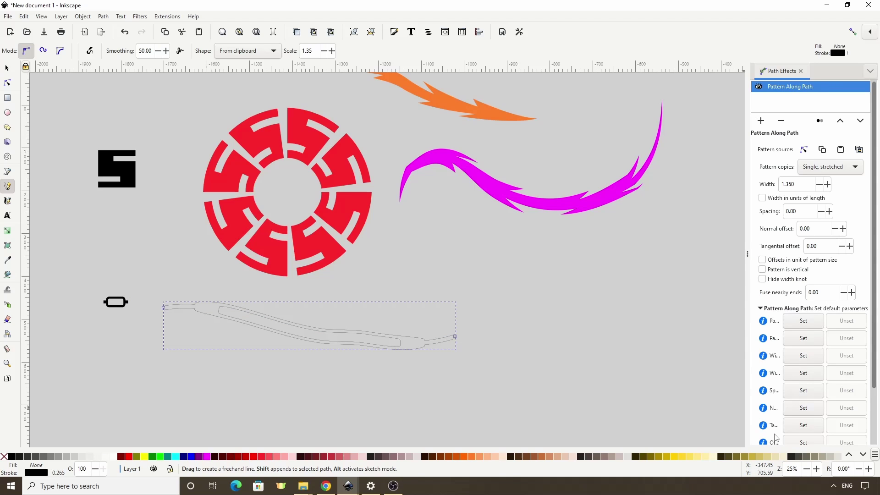
{"action": "scroll", "coordinate": [775, 438], "scroll_direction": "down", "scroll_amount": 3}
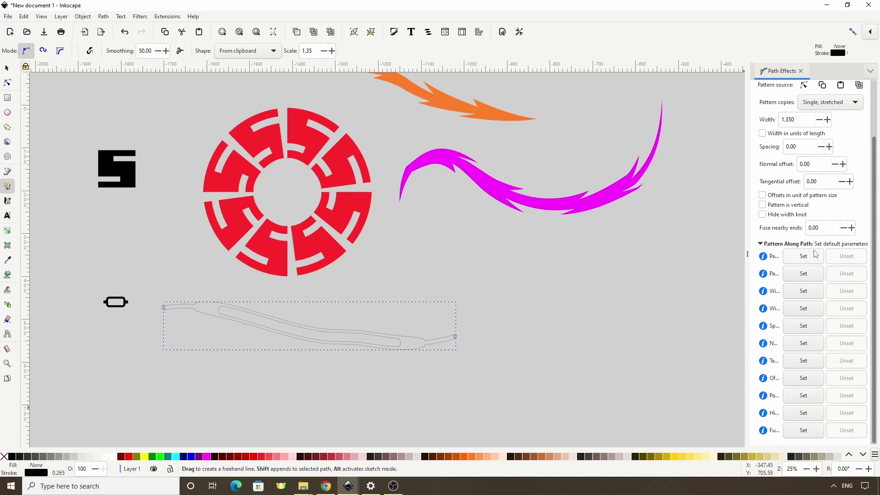
{"action": "scroll", "coordinate": [816, 253], "scroll_direction": "up", "scroll_amount": 3}
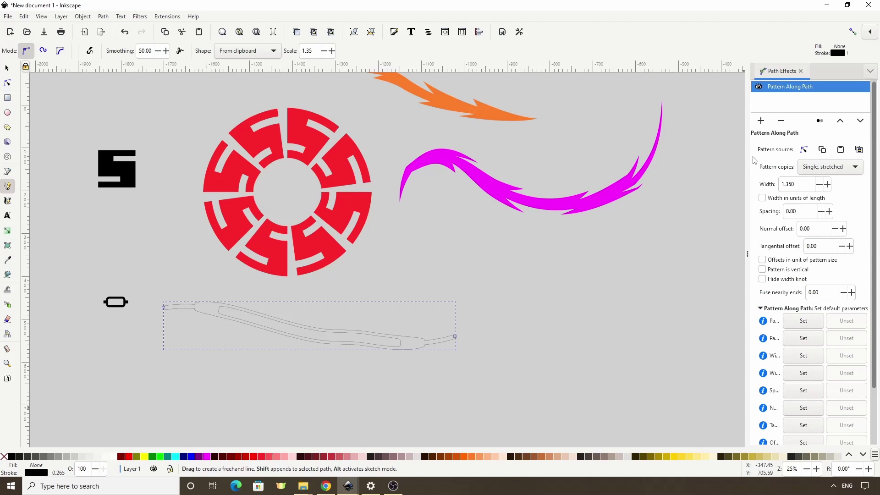
{"action": "left_click", "coordinate": [831, 167]}
{"action": "left_click", "coordinate": [831, 142]}
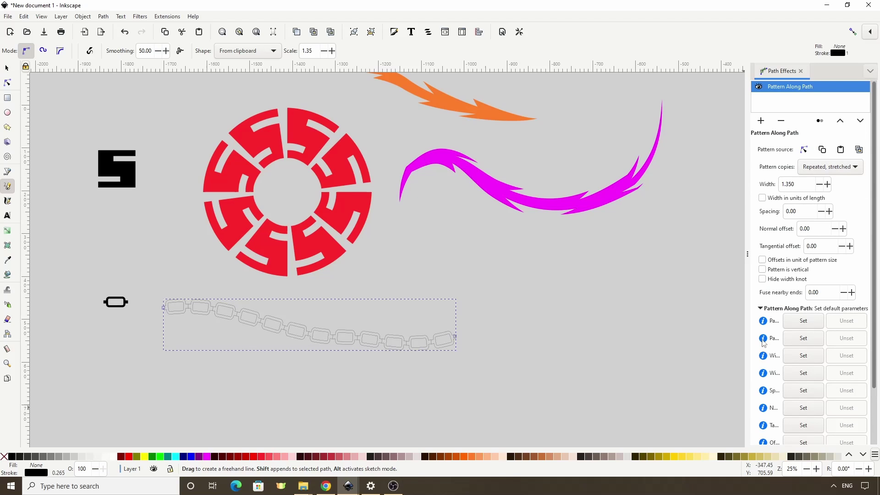
{"action": "mouse_move", "coordinate": [764, 342]}
{"action": "left_click", "coordinate": [803, 339]}
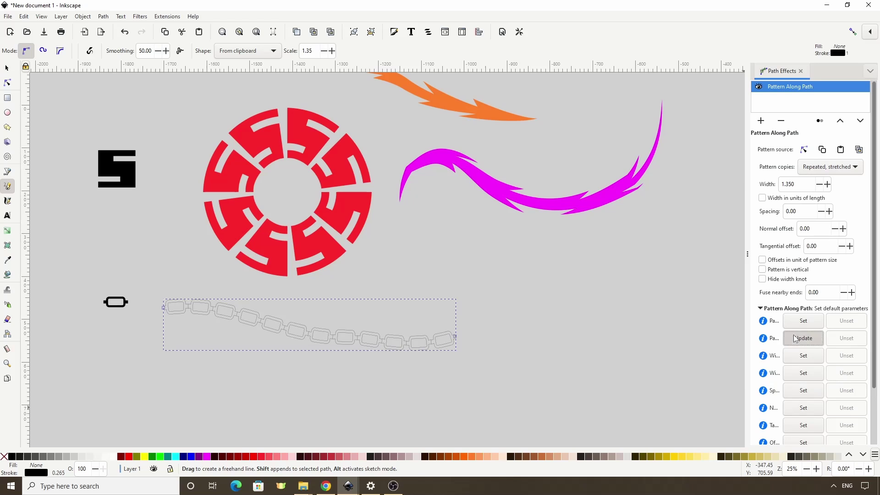
- Draw a chain stroke hooking right and down, filled blue with no outline
{"action": "mouse_move", "coordinate": [415, 270]}
{"action": "left_mouse_down"}
{"action": "mouse_move", "coordinate": [458, 264]}
{"action": "mouse_move", "coordinate": [588, 280]}
{"action": "mouse_move", "coordinate": [573, 314]}
{"action": "mouse_move", "coordinate": [528, 330]}
{"action": "mouse_move", "coordinate": [591, 349]}
{"action": "left_mouse_up"}
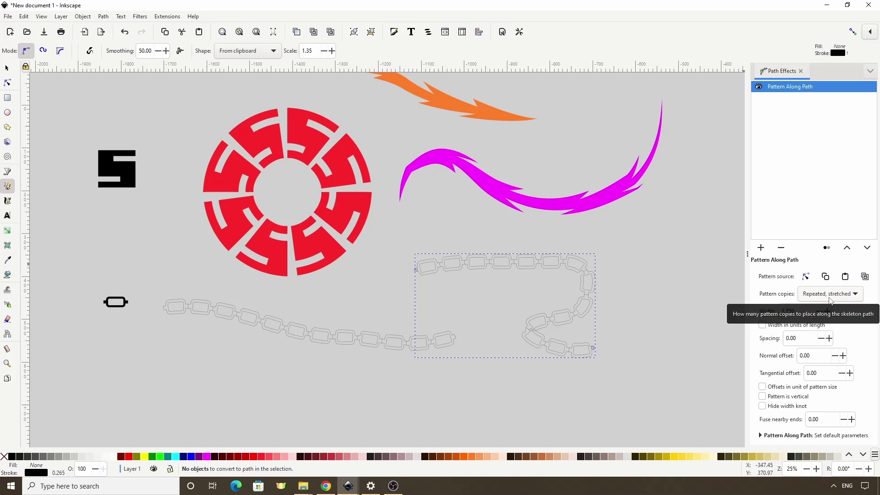
{"action": "left_click", "coordinate": [194, 458]}
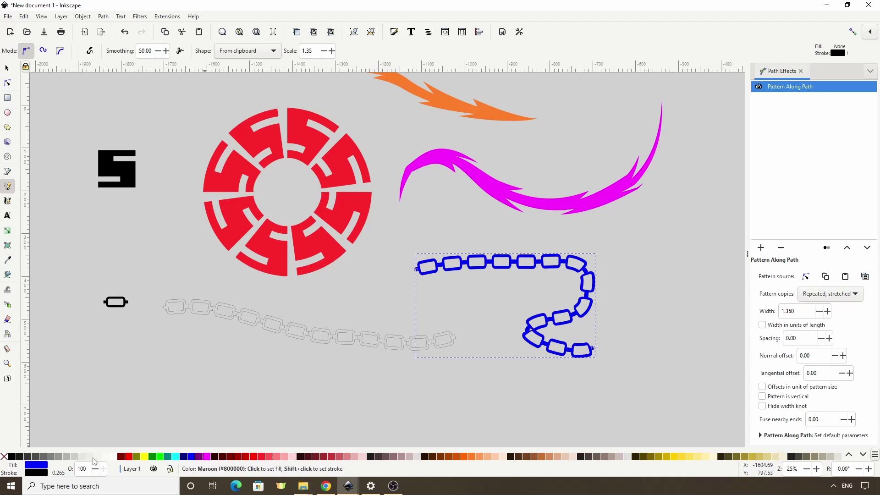
{"action": "left_click", "coordinate": [4, 458], "text": "shift"}
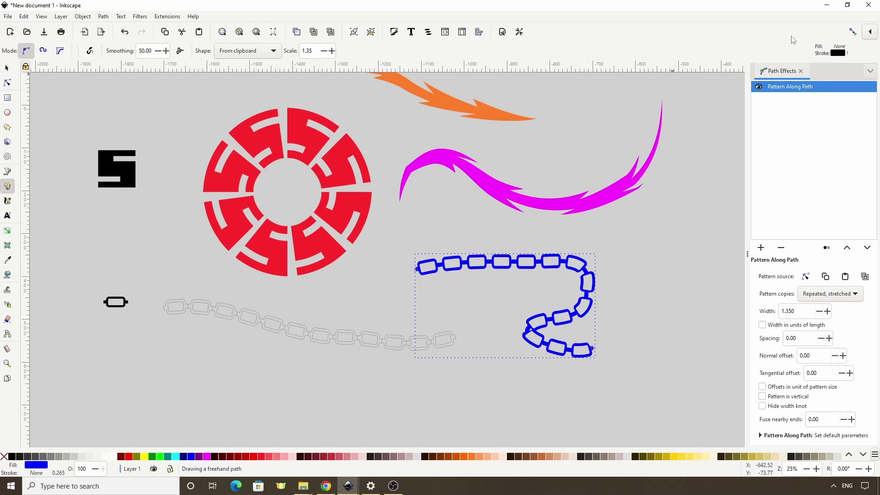
- Set the Pencil tool preference to use the Last used style
{"action": "left_click", "coordinate": [835, 51]}
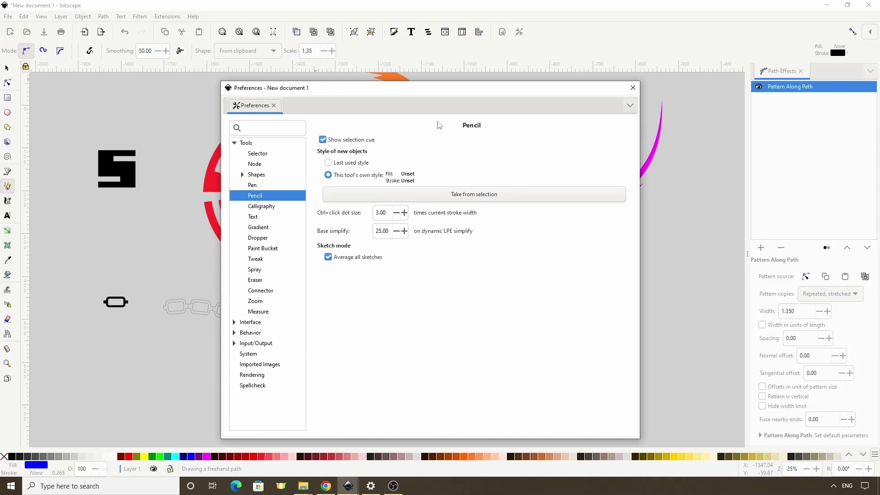
{"action": "left_click", "coordinate": [328, 163]}
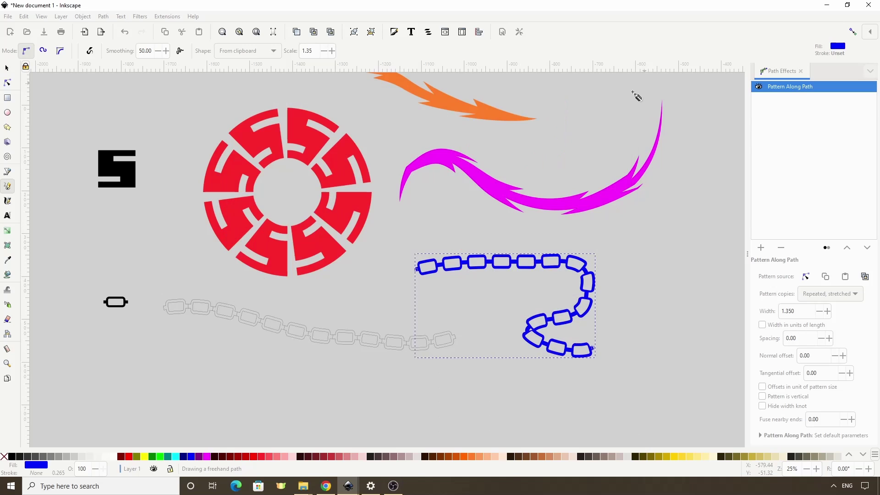
{"action": "left_click", "coordinate": [632, 88]}
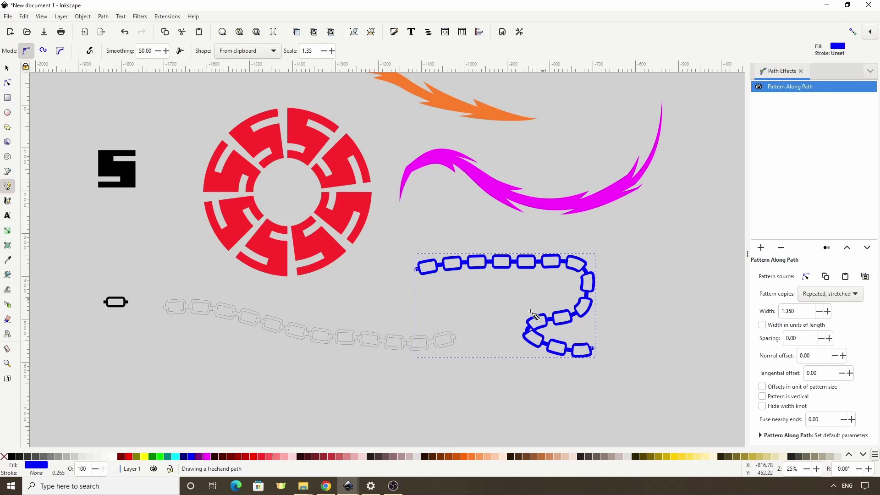
- Draw a long lime-green chain wave and a shorter looping green chain at lower left
{"action": "scroll", "coordinate": [532, 313], "scroll_direction": "down", "scroll_amount": 5}
{"action": "mouse_move", "coordinate": [284, 336]}
{"action": "left_mouse_down"}
{"action": "mouse_move", "coordinate": [376, 320]}
{"action": "mouse_move", "coordinate": [525, 360]}
{"action": "mouse_move", "coordinate": [592, 326]}
{"action": "left_mouse_up"}
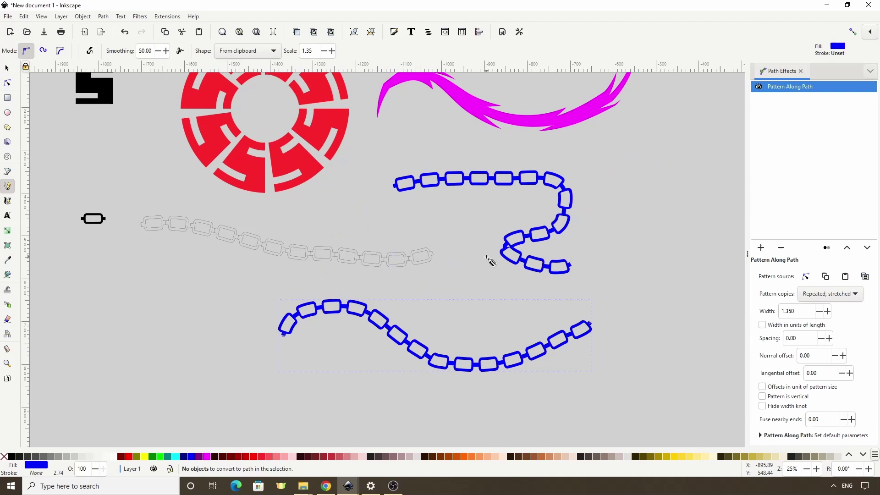
{"action": "left_click", "coordinate": [160, 457]}
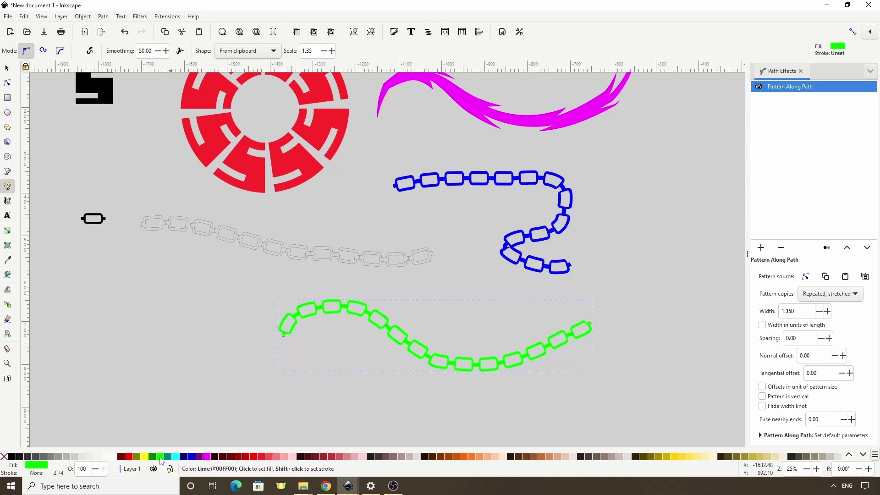
{"action": "mouse_move", "coordinate": [105, 325]}
{"action": "left_mouse_down"}
{"action": "mouse_move", "coordinate": [206, 366]}
{"action": "mouse_move", "coordinate": [248, 302]}
{"action": "mouse_move", "coordinate": [225, 276]}
{"action": "mouse_move", "coordinate": [186, 284]}
{"action": "mouse_move", "coordinate": [186, 317]}
{"action": "mouse_move", "coordinate": [202, 342]}
{"action": "mouse_move", "coordinate": [185, 372]}
{"action": "mouse_move", "coordinate": [155, 368]}
{"action": "left_mouse_up"}
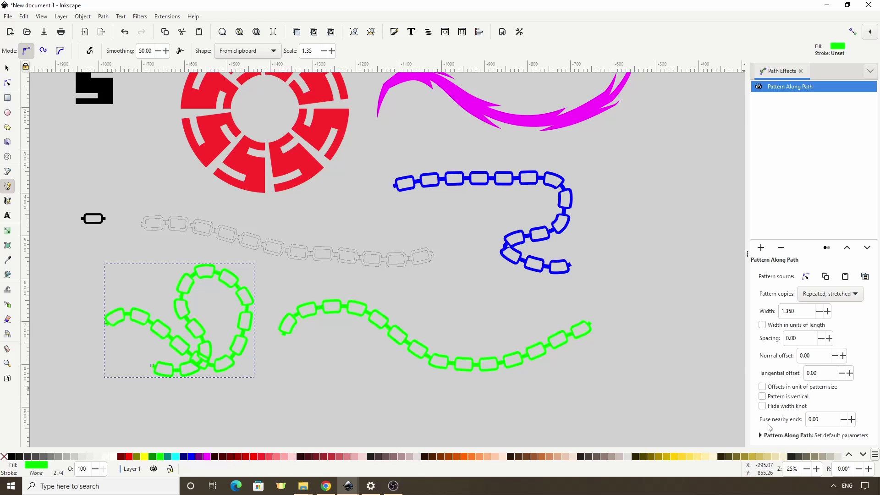
- Unset the saved Pattern copies default and draw a green single-stretched link stroke
{"action": "left_click", "coordinate": [774, 436]}
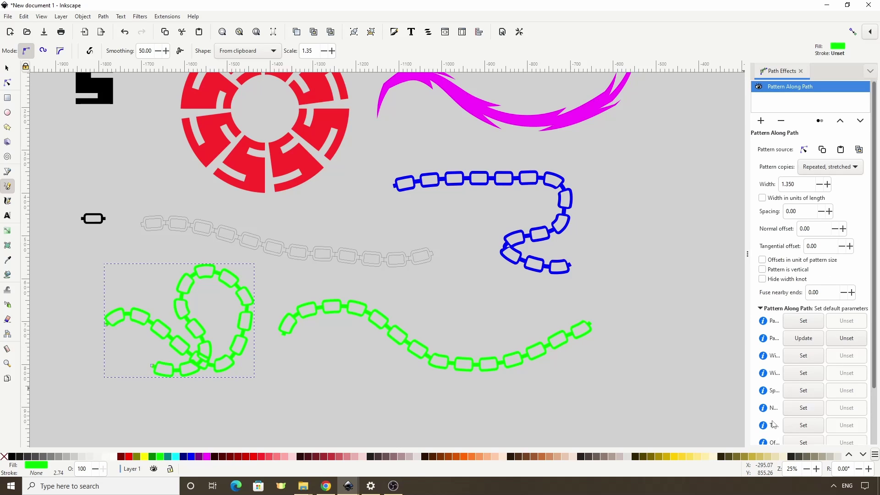
{"action": "left_click", "coordinate": [844, 339]}
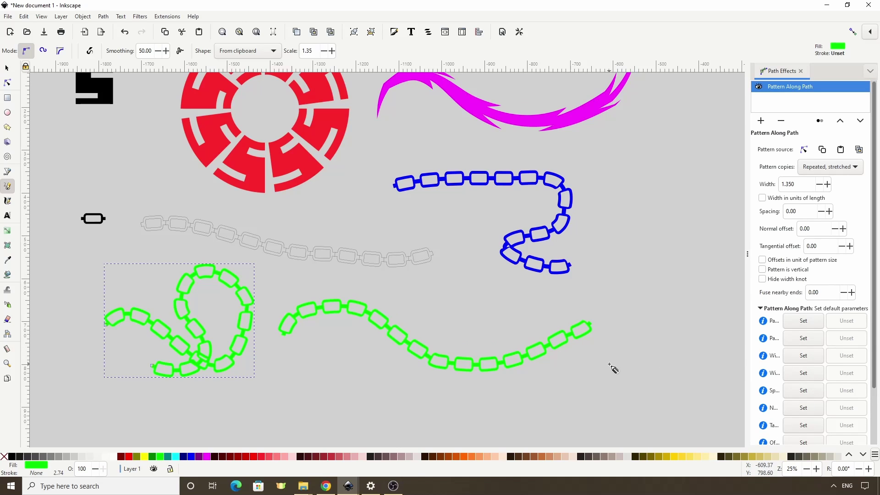
{"action": "scroll", "coordinate": [427, 327], "scroll_direction": "down", "scroll_amount": 3}
{"action": "mouse_move", "coordinate": [307, 339]}
{"action": "left_mouse_down"}
{"action": "mouse_move", "coordinate": [424, 349]}
{"action": "mouse_move", "coordinate": [577, 341]}
{"action": "left_mouse_up"}
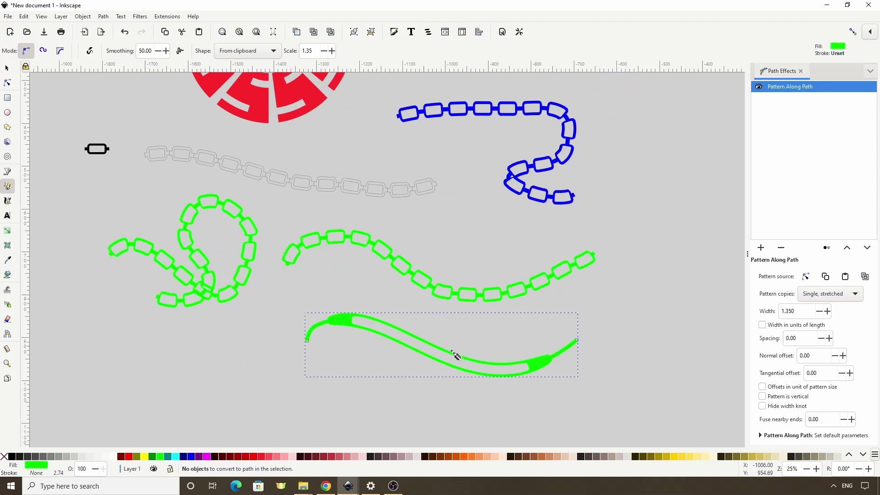
- Set the Pencil tool to its own style and draw a grey stretched-link stroke
{"action": "left_click", "coordinate": [841, 51]}
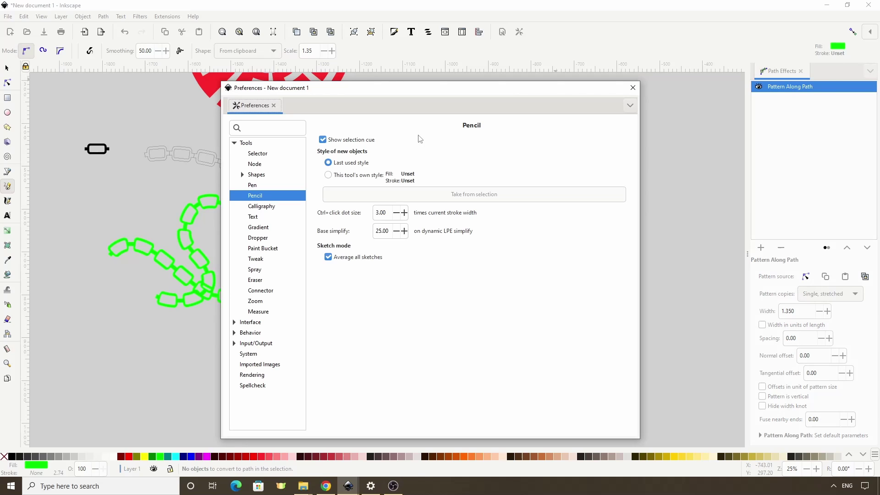
{"action": "left_click", "coordinate": [329, 176]}
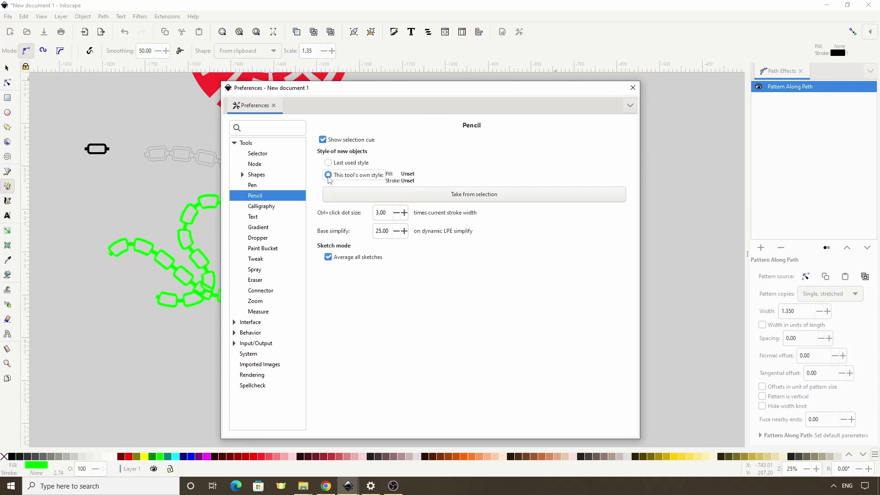
{"action": "left_click", "coordinate": [633, 88]}
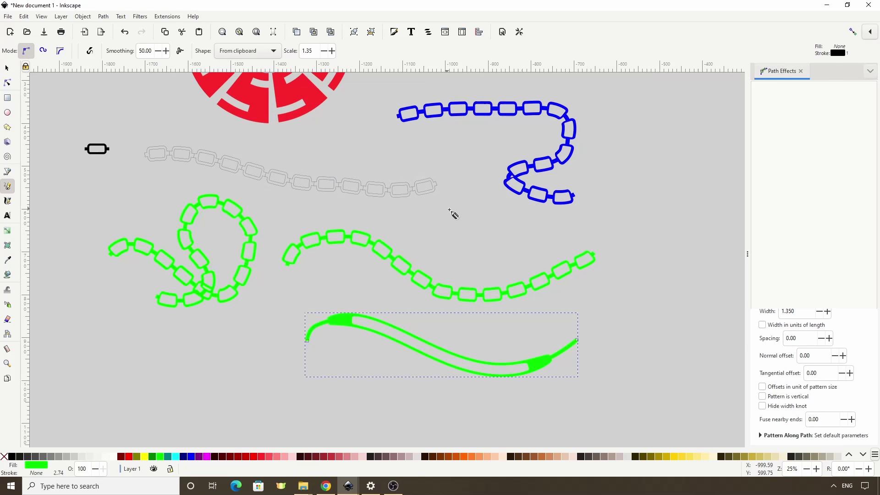
{"action": "mouse_move", "coordinate": [445, 209]}
{"action": "left_mouse_down"}
{"action": "mouse_move", "coordinate": [608, 212]}
{"action": "mouse_move", "coordinate": [651, 195]}
{"action": "left_mouse_up"}
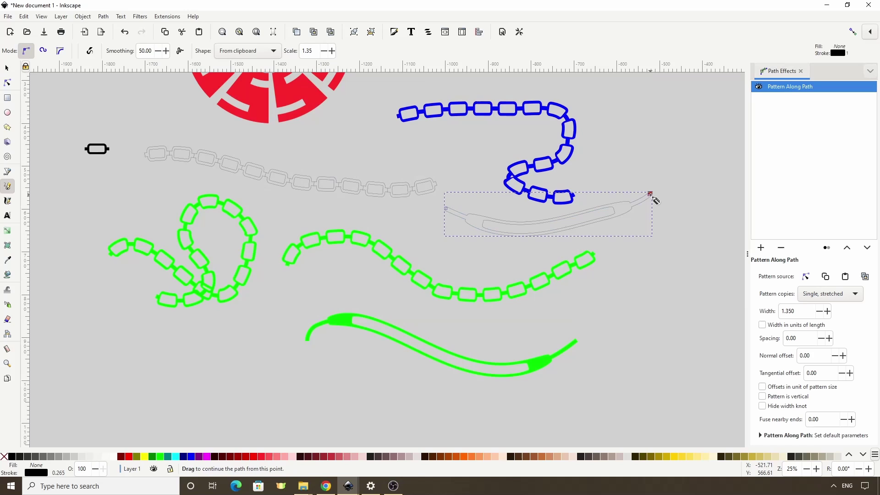